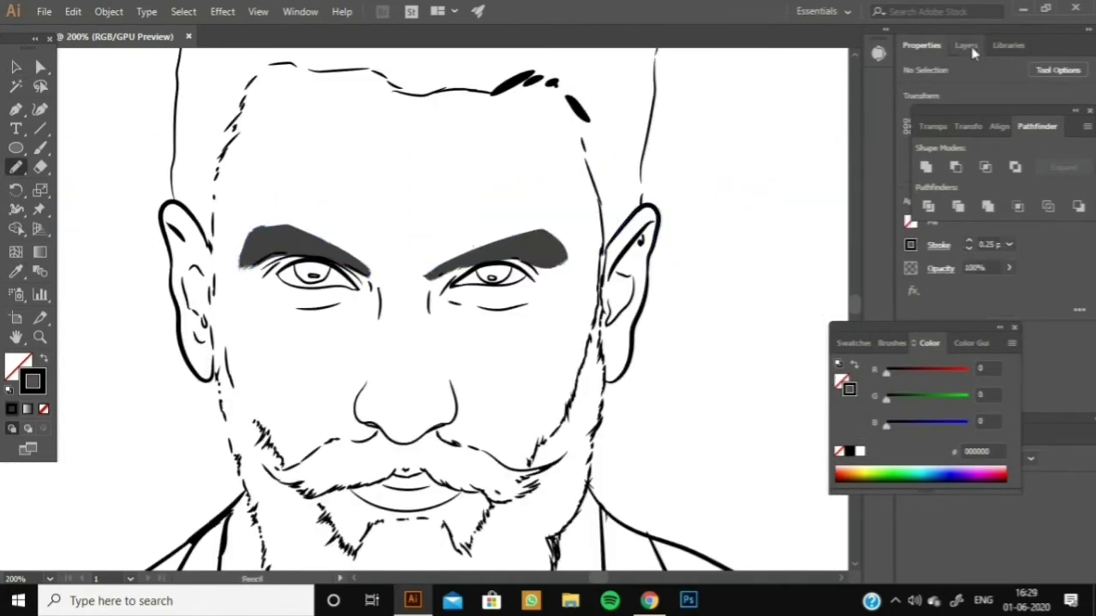
- Pencil-trace the beard outline down both cheeks and along the jaw, then fill it solid black with no stroke
drag(214, 270, 287, 469)
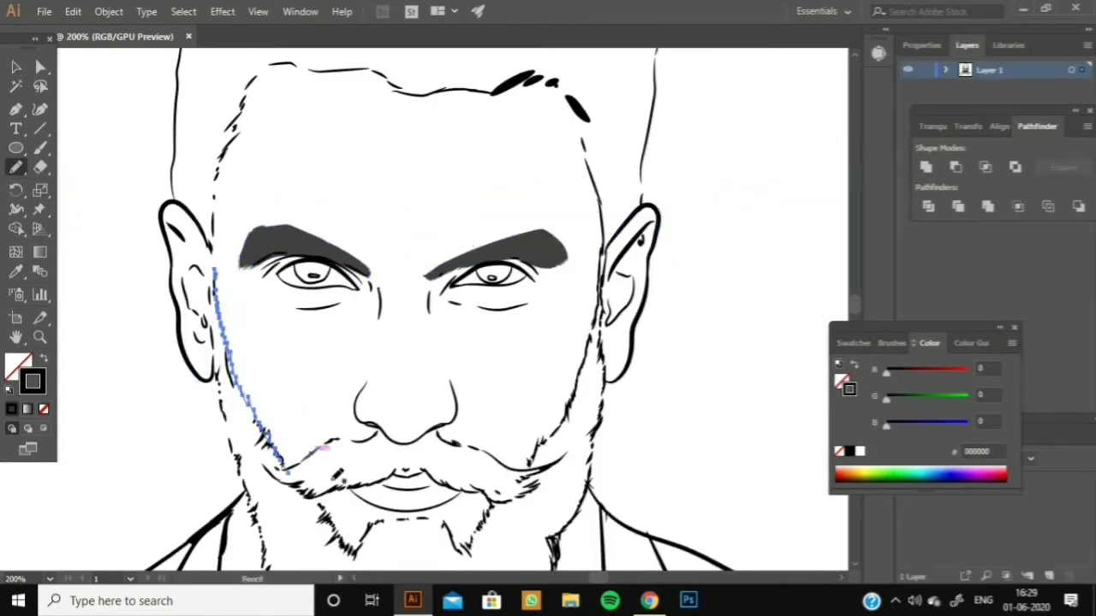
drag(353, 553, 467, 549)
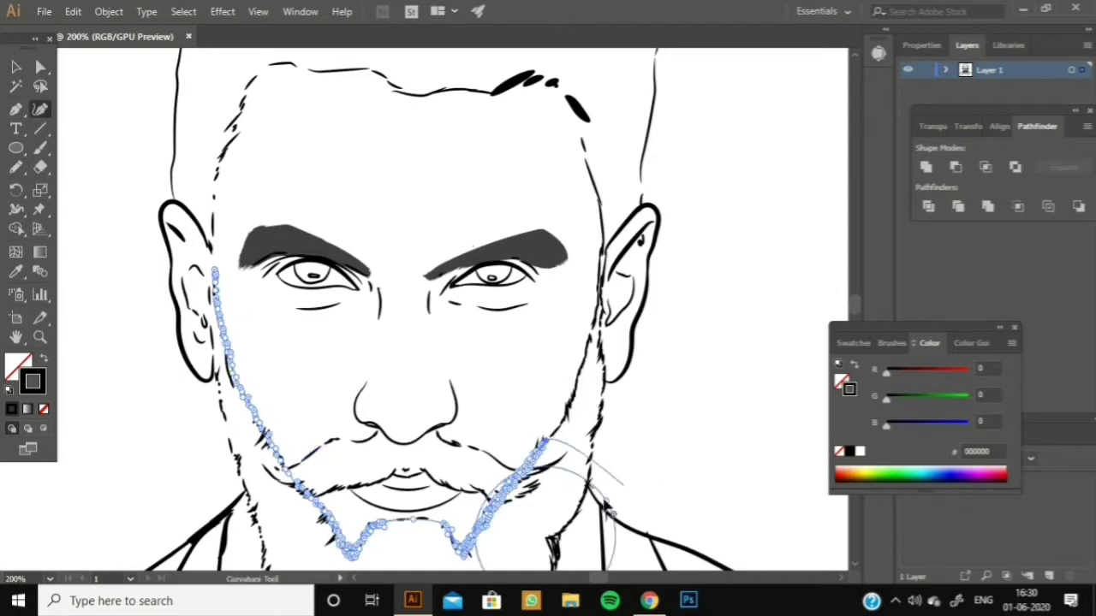
scroll(531, 466, down, 1)
drag(531, 429, 545, 401)
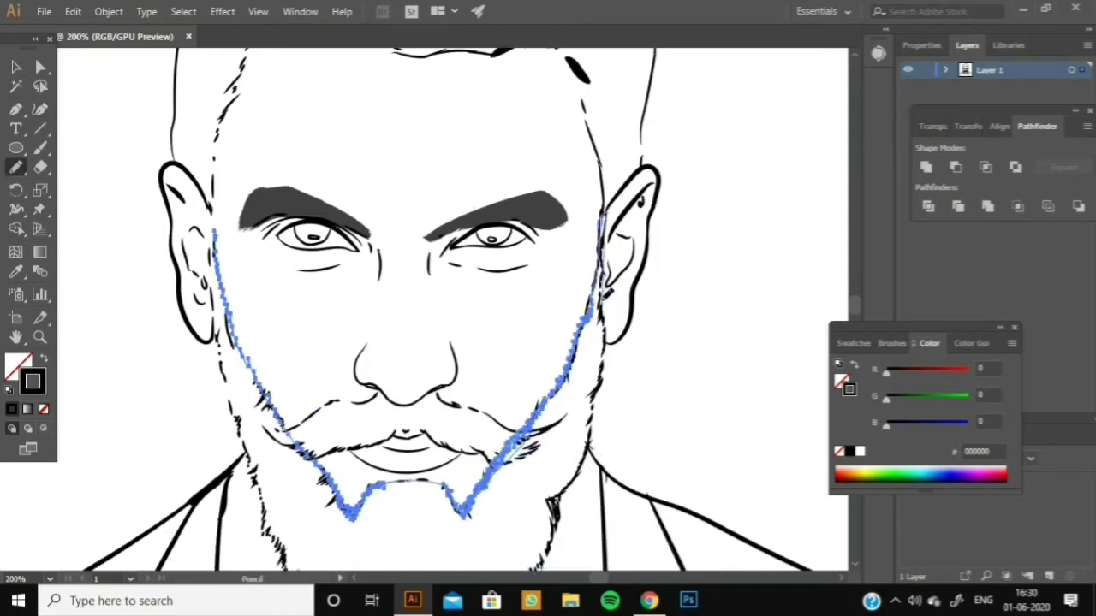
scroll(599, 343, down, 2)
scroll(600, 343, down, 1)
mouse_move(574, 351)
mouse_down()
mouse_move(569, 402)
mouse_move(532, 476)
mouse_up()
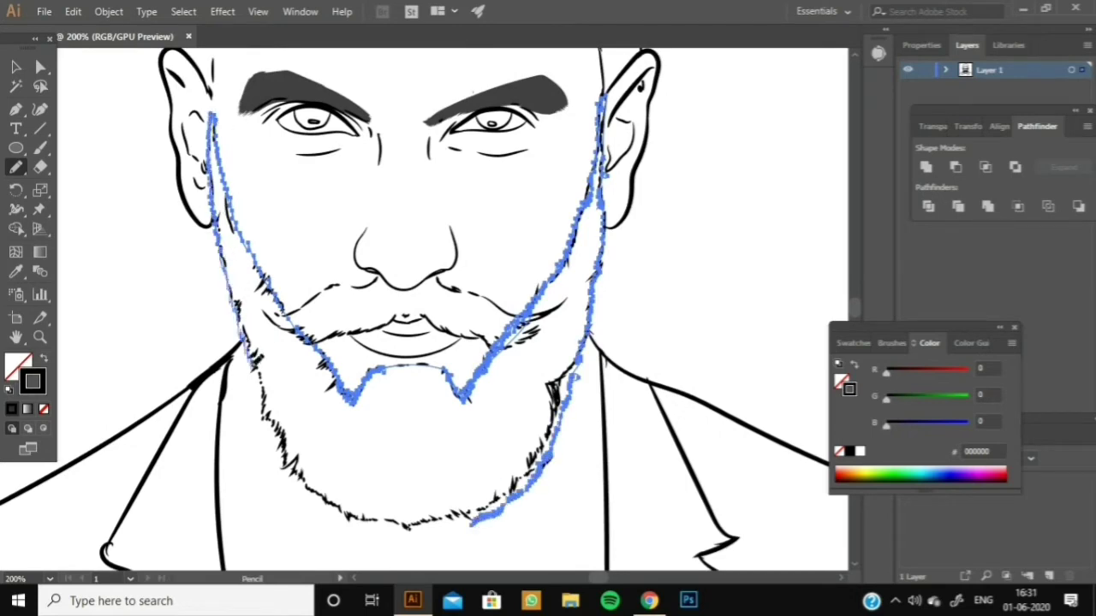
drag(221, 256, 284, 469)
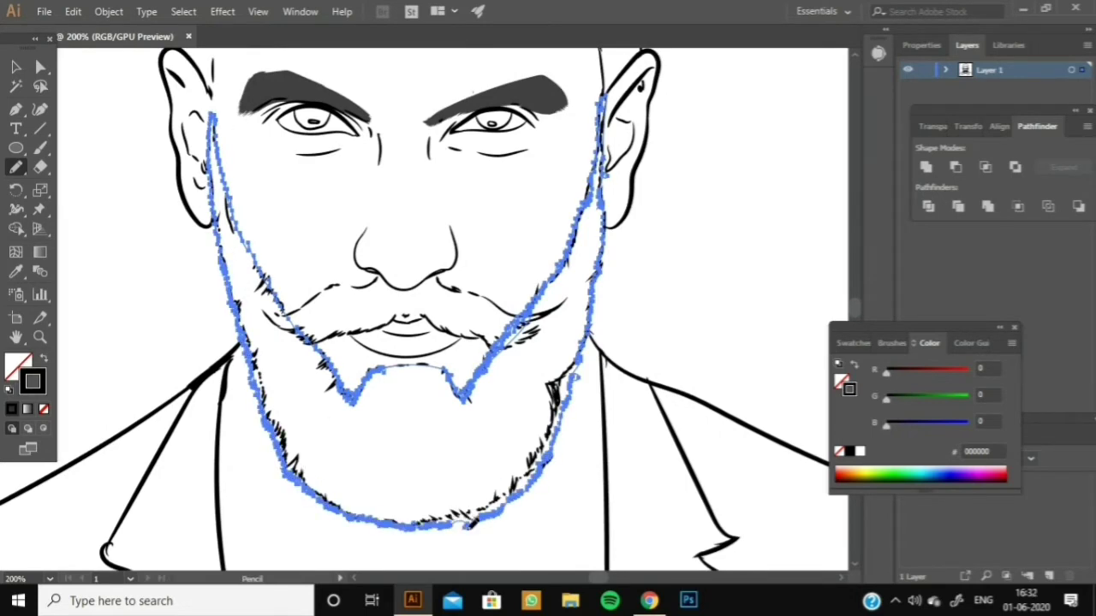
key(shift+x)
key(ctrl+shift+a)
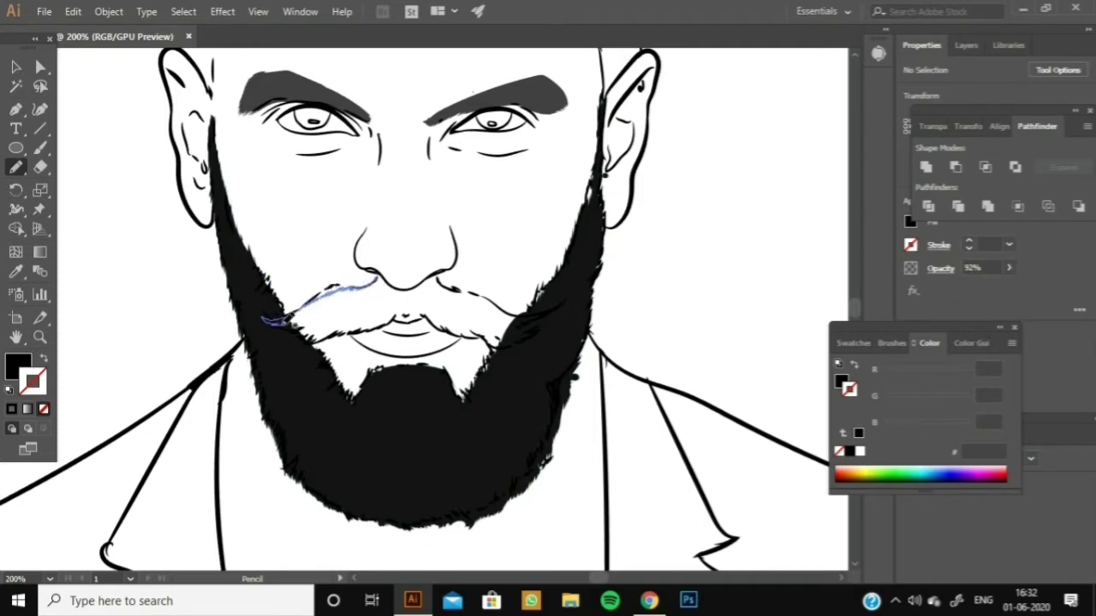
- Trace the moustache along the upper lip and fill it black with no outline
drag(402, 316, 450, 322)
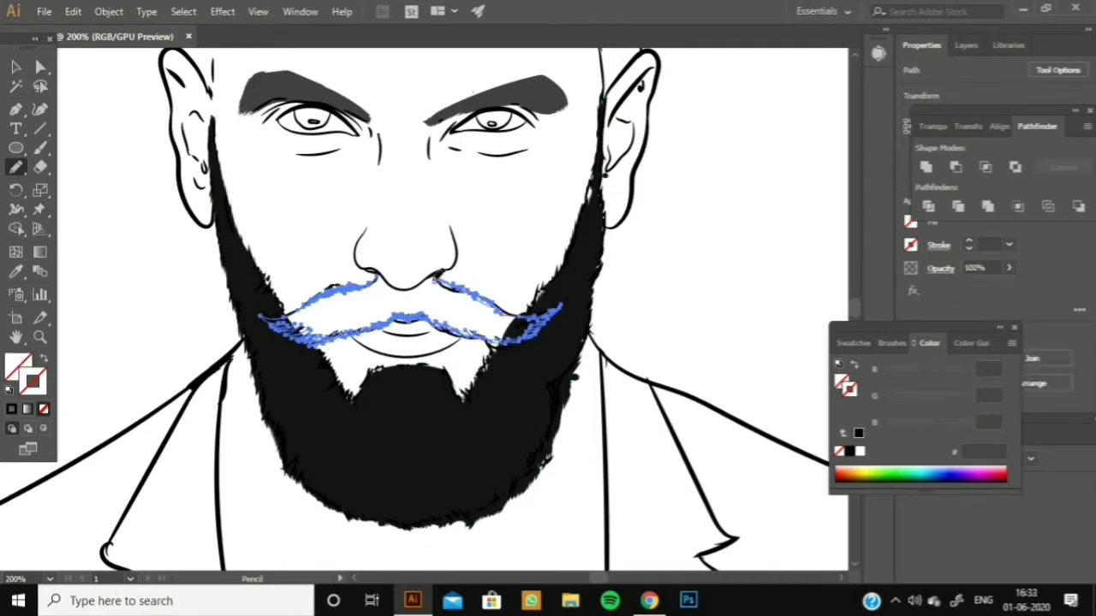
key(shift+x)
key(v)
click(274, 300)
key(ctrl+shift+a)
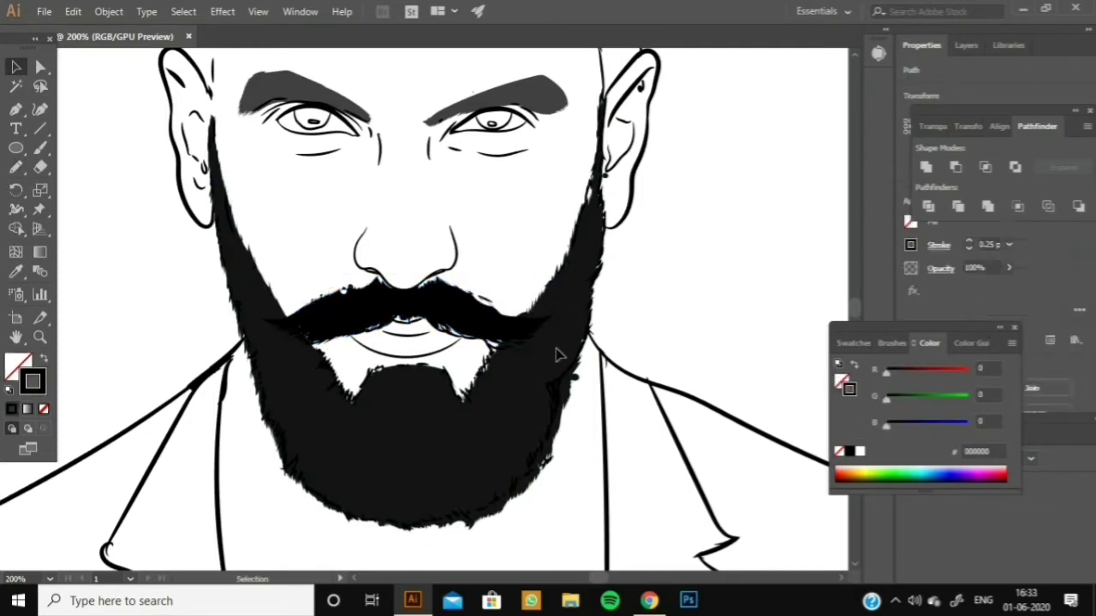
click(966, 45)
scroll(846, 47, up, 5)
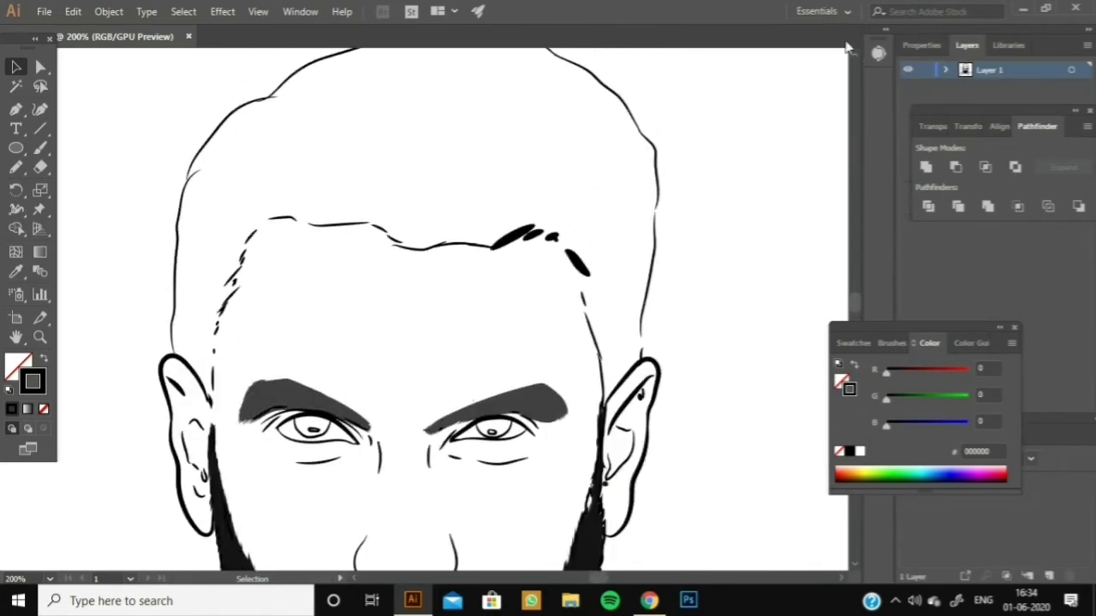
- Pencil-trace the main hair mass and fill it solid black with no outline
key(n)
drag(272, 214, 274, 89)
scroll(773, 79, up, 2)
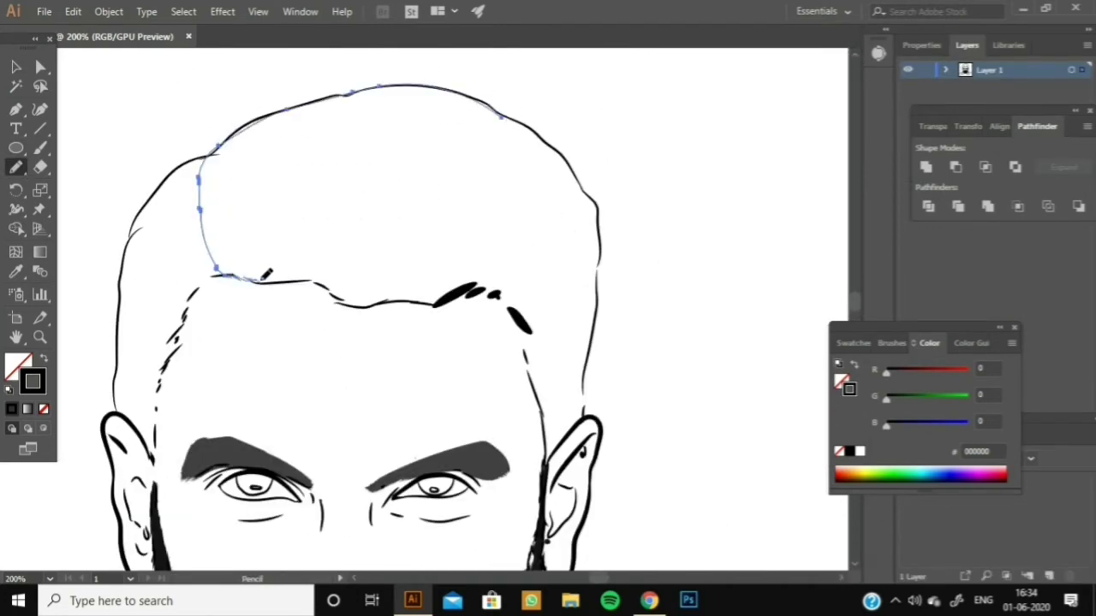
drag(351, 300, 496, 107)
key(shift+x)
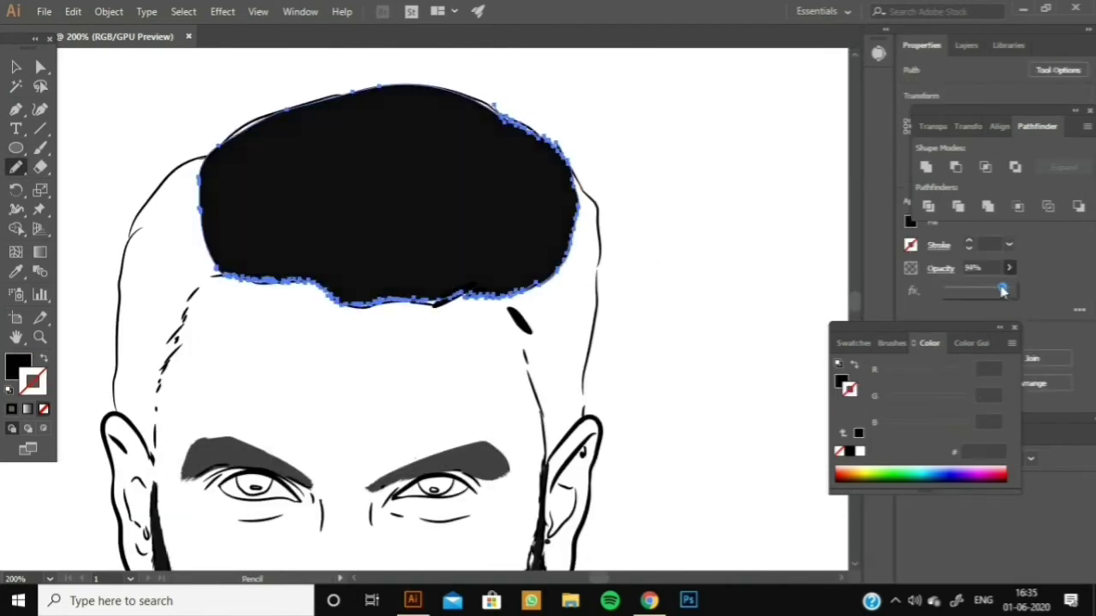
- Trace the right and left temple sideburns and fill both black
drag(514, 313, 540, 409)
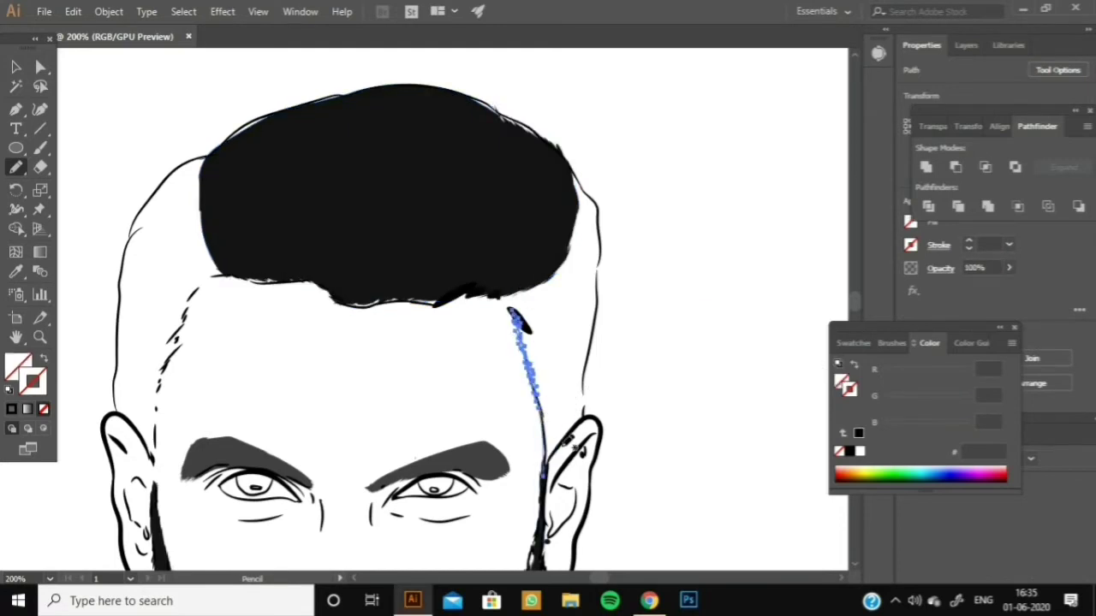
key(shift+x)
scroll(817, 83, left, 5)
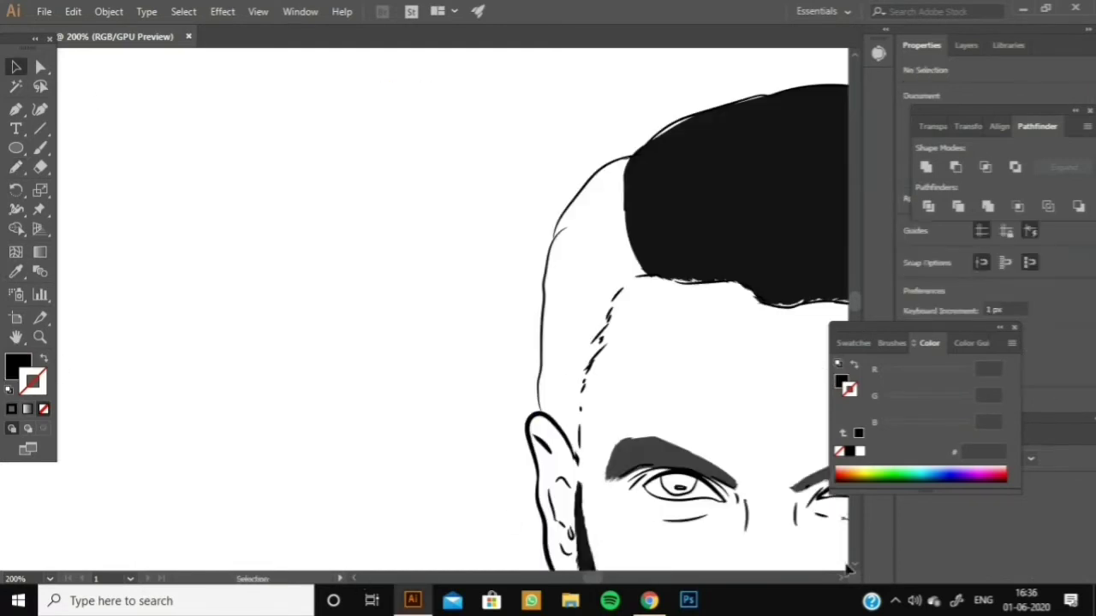
scroll(402, 272, right, 3)
drag(332, 436, 325, 466)
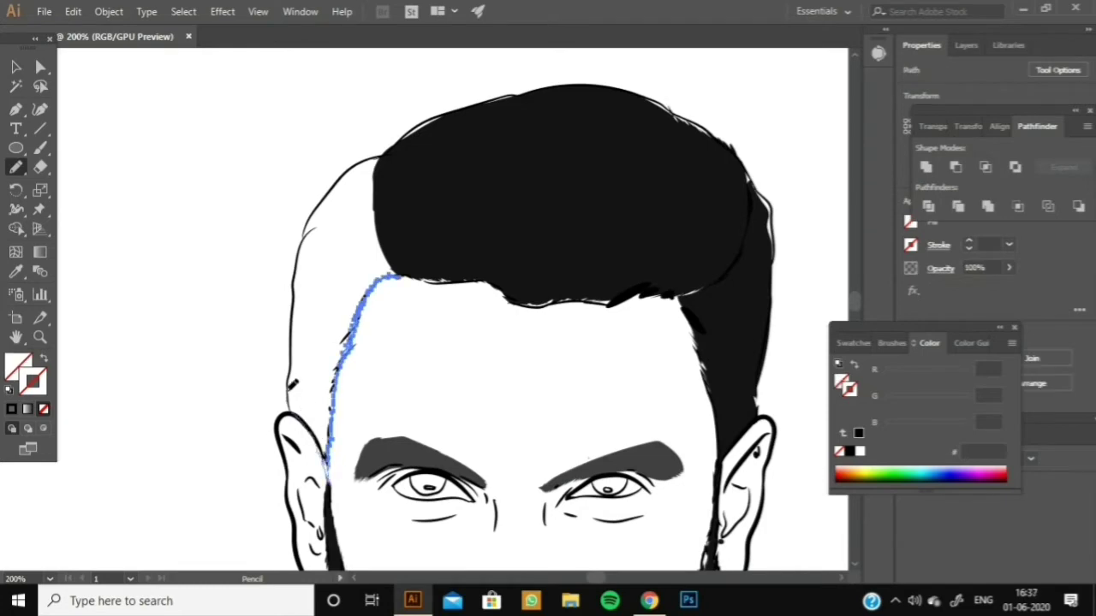
key(shift+x)
key(ctrl+shift+a)
- Select the eyebrows and swap their fill to solid black
key(v)
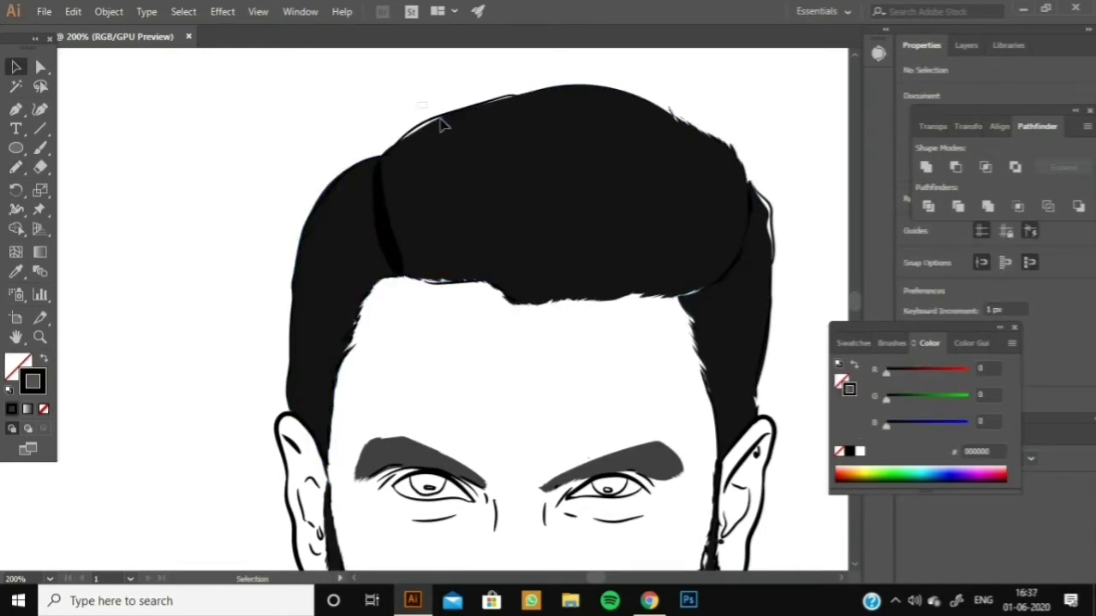
click(419, 463)
key(ctrl+shift+a)
key(shift+x)
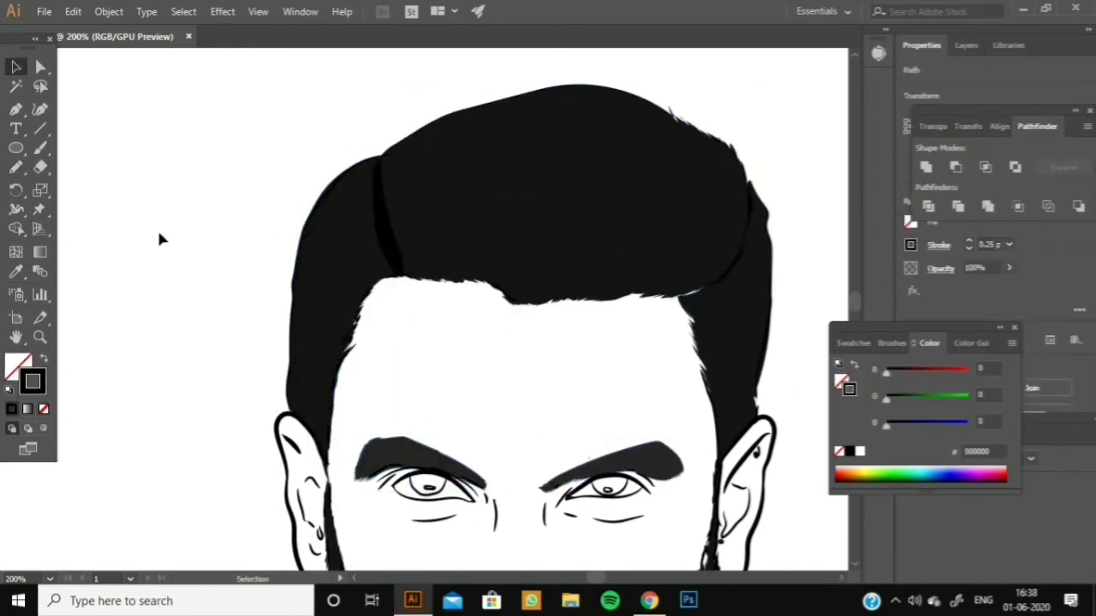
scroll(439, 441, up, 3)
scroll(513, 274, down, 3)
scroll(514, 274, down, 1)
- Set the Paintbrush to no fill and draw a first dripping line along the jacket hem, undoing a stray stroke
scroll(518, 274, down, 2)
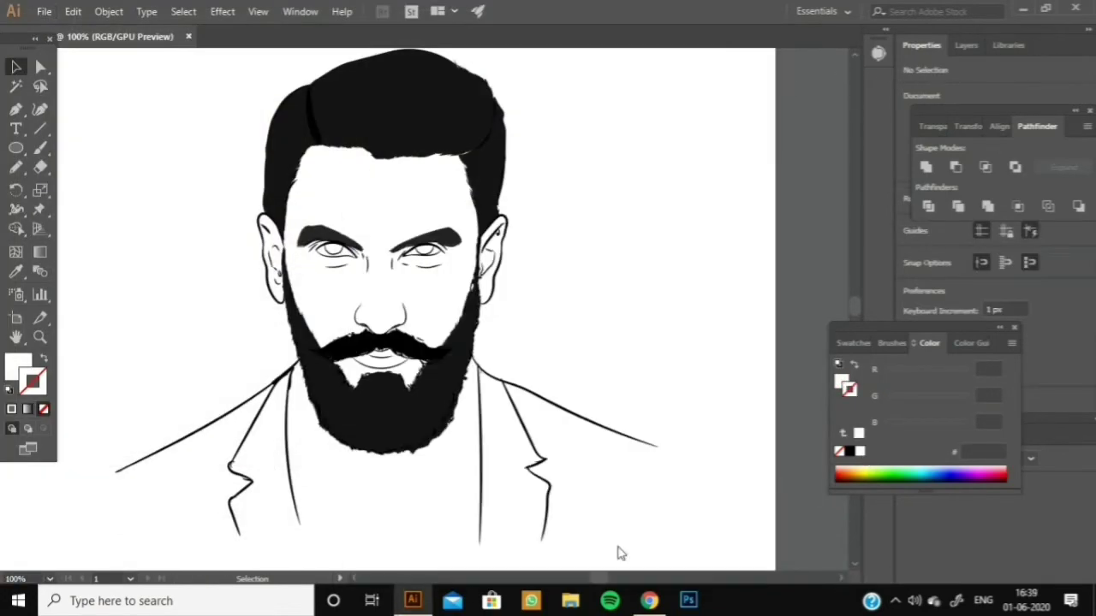
key(b)
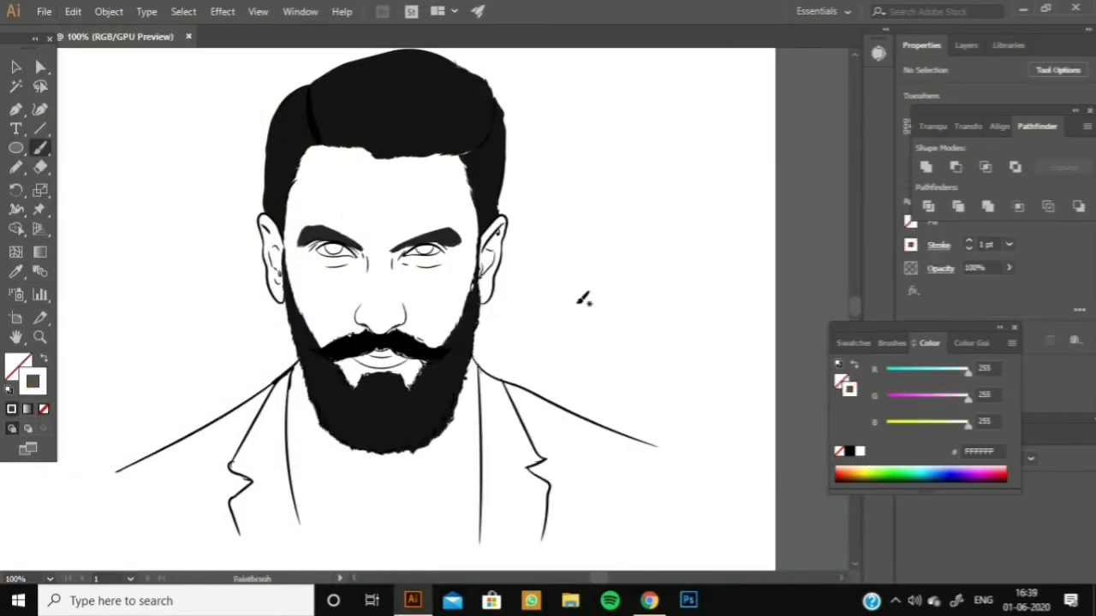
key(d)
key(slash)
scroll(174, 283, up, 5)
scroll(162, 557, down, 2)
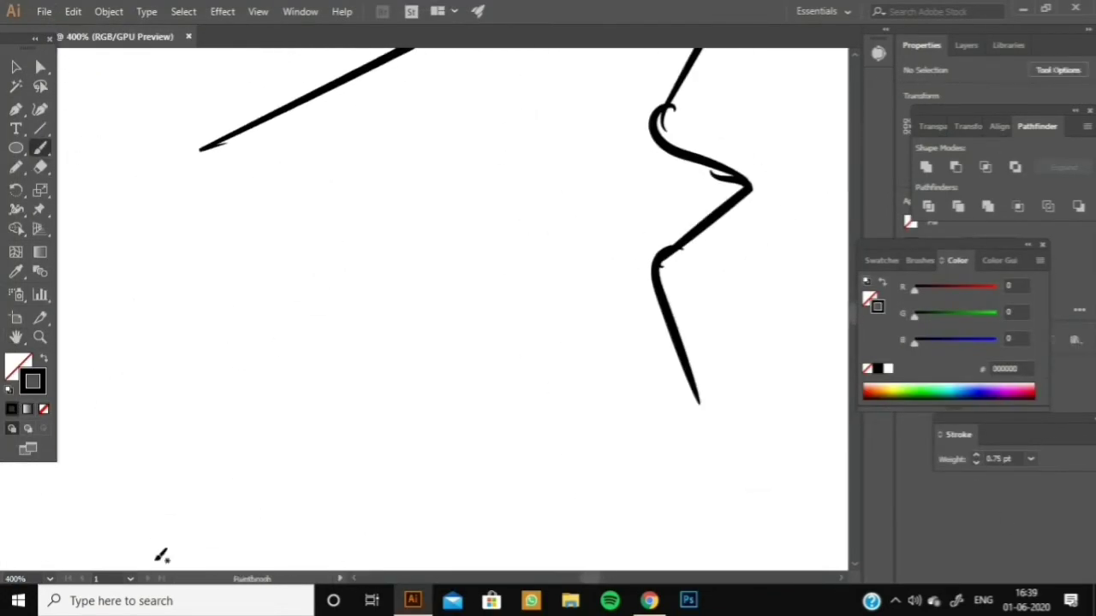
mouse_move(254, 188)
mouse_down()
mouse_move(280, 345)
mouse_move(394, 424)
mouse_move(656, 411)
mouse_up()
key(ctrl+z)
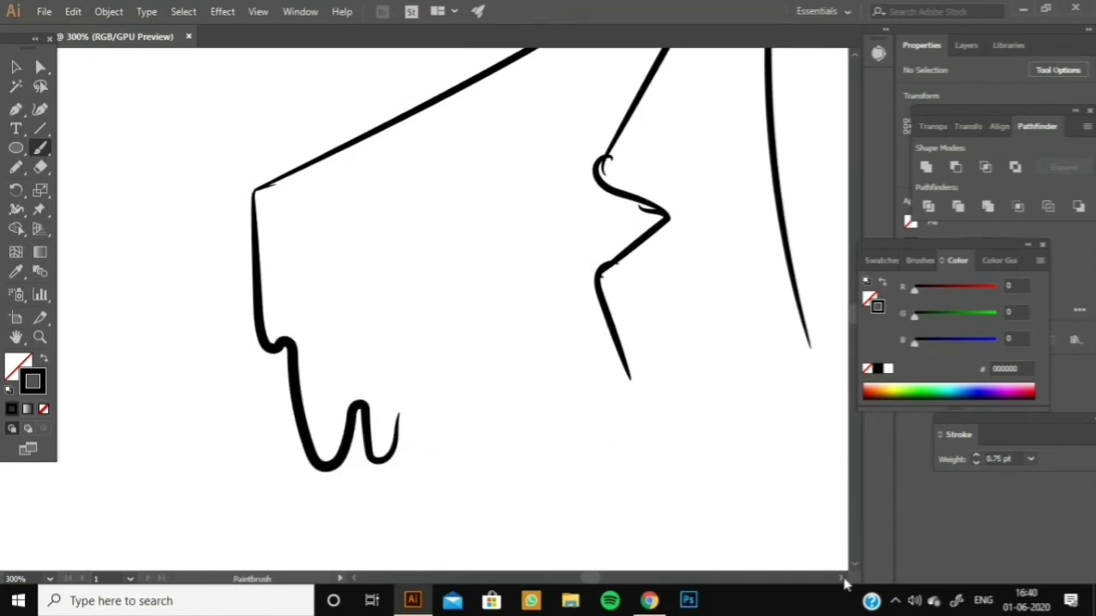
- Brush wavy drips along the left, right and middle of the jacket hem
scroll(514, 385, right, 3)
mouse_move(224, 410)
mouse_down()
mouse_move(306, 445)
mouse_move(465, 428)
mouse_move(734, 447)
mouse_up()
scroll(734, 448, down, 3)
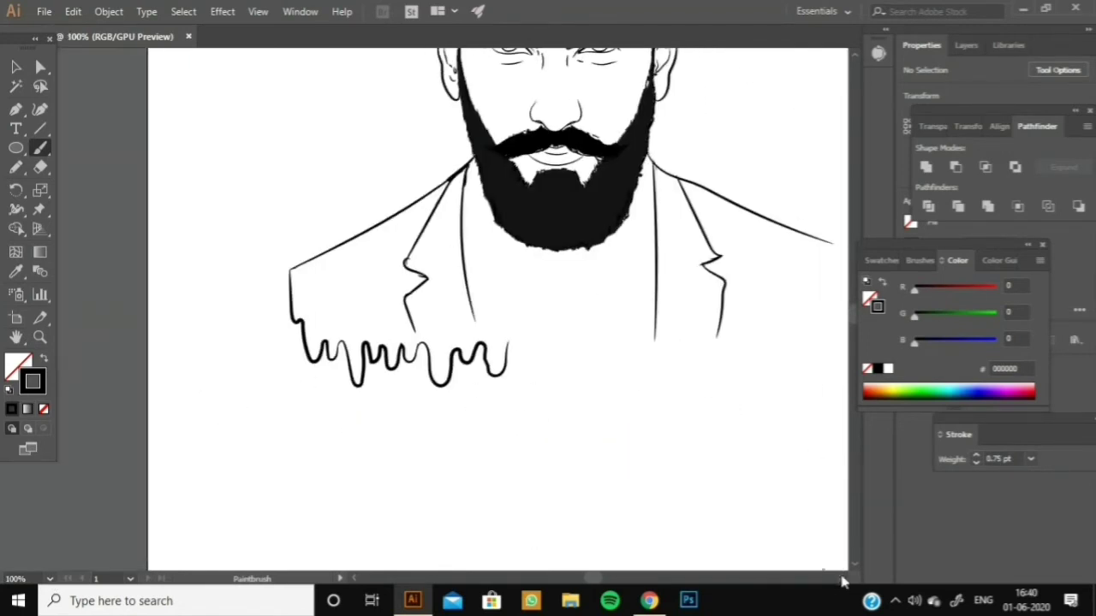
scroll(777, 238, right, 2)
drag(701, 358, 604, 359)
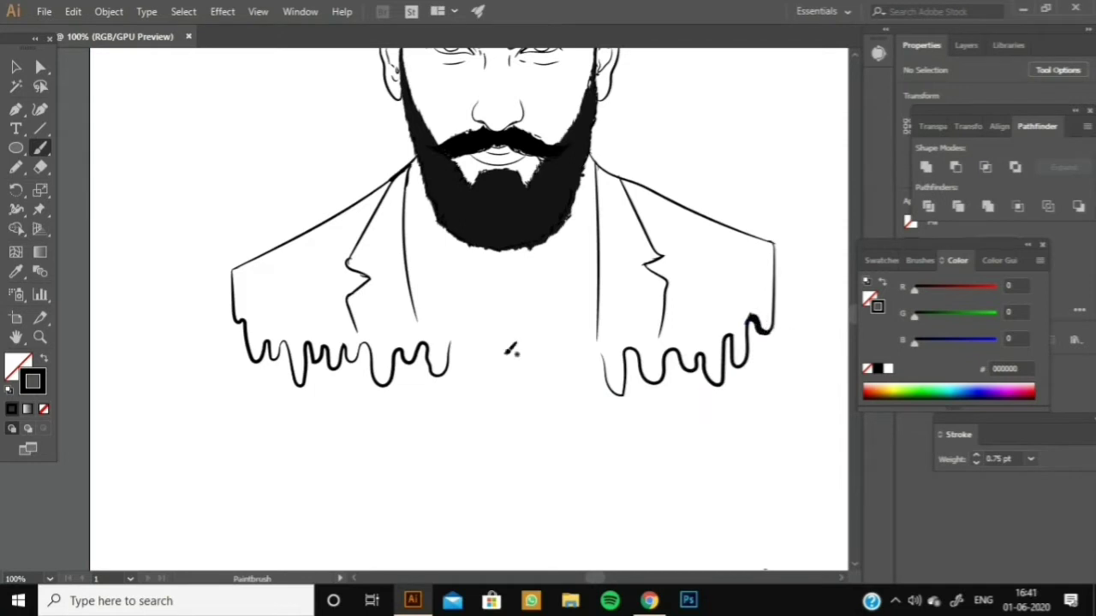
drag(450, 341, 606, 364)
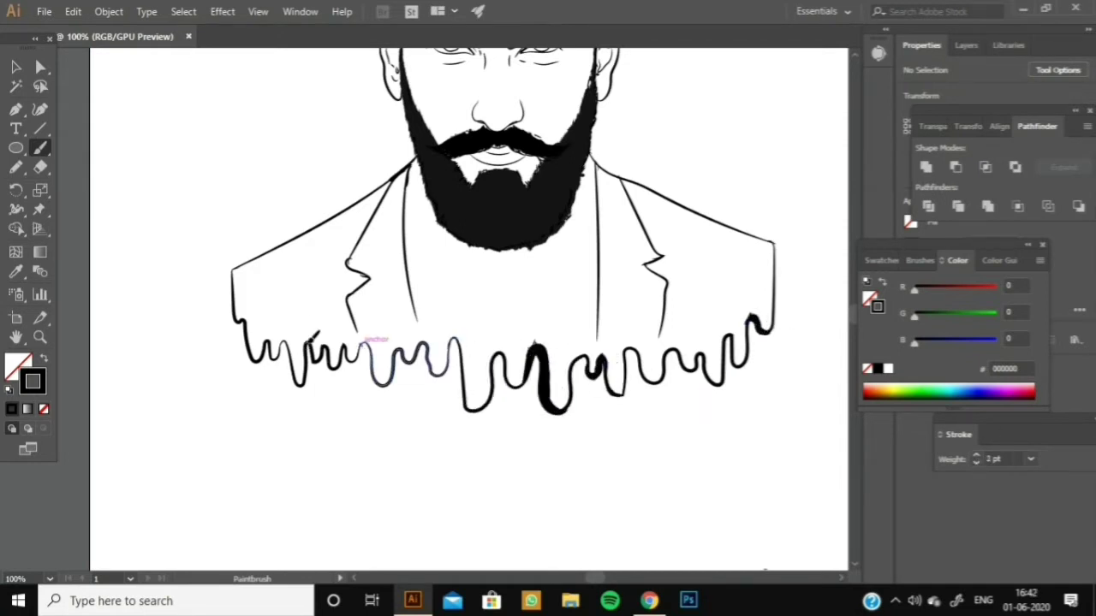
drag(300, 385, 301, 383)
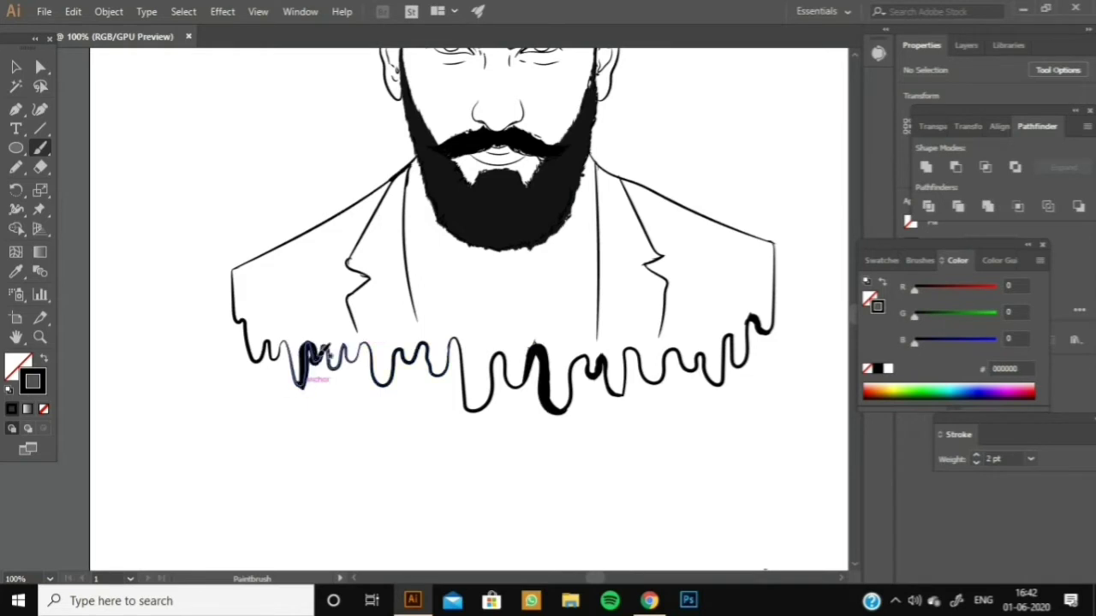
- Change the brush stroke weight and thicken the drip at the hem's right edge
click(976, 463)
key(ctrl+plus)
key(ctrl+plus)
key(ctrl+plus)
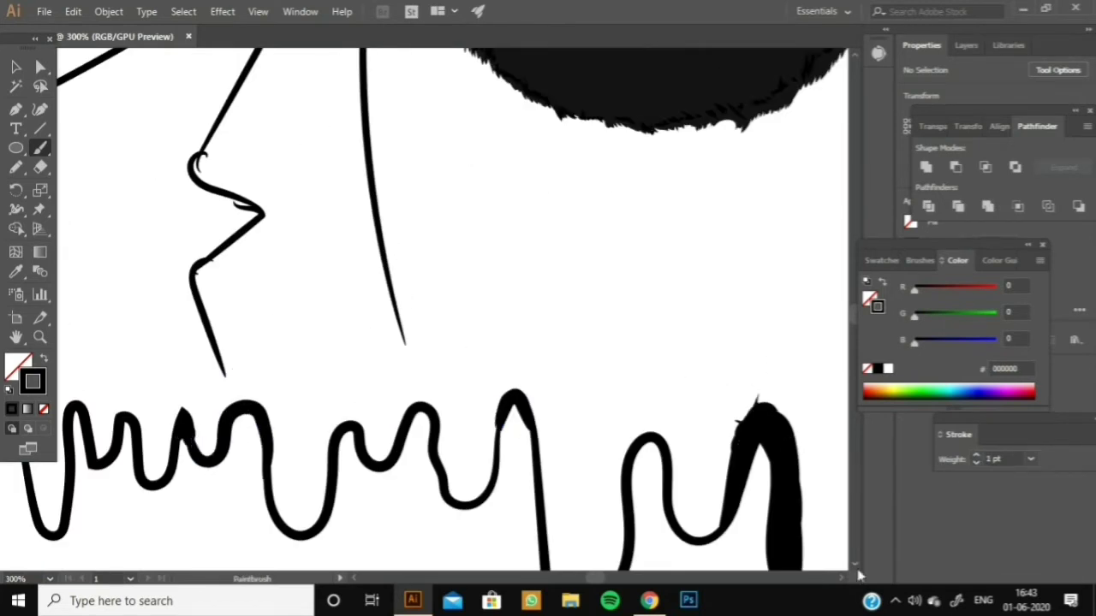
scroll(710, 489, right, 3)
scroll(774, 364, right, 5)
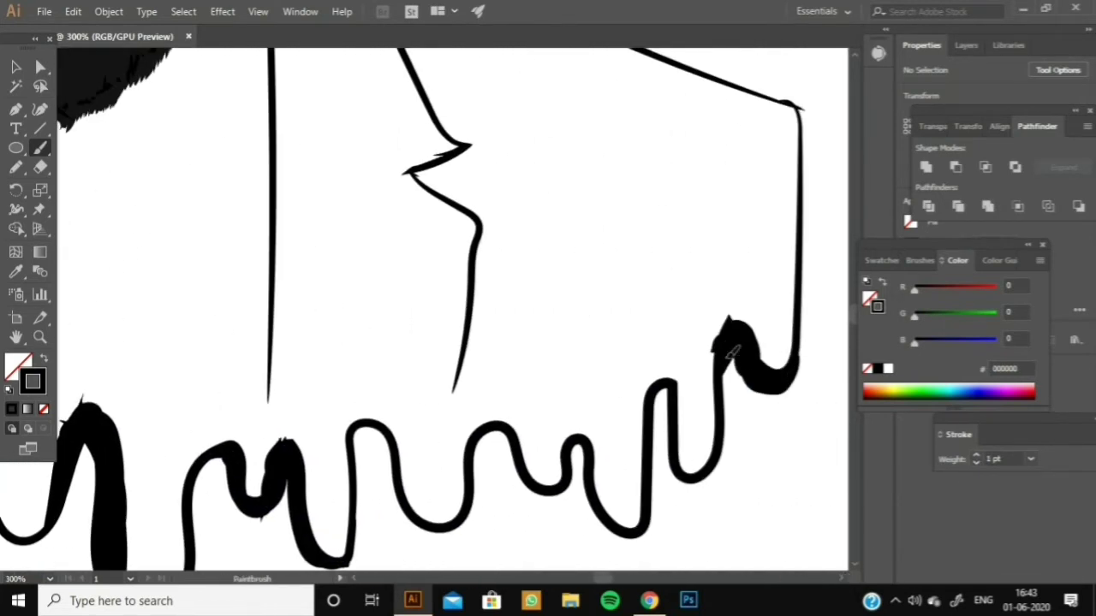
drag(732, 351, 669, 387)
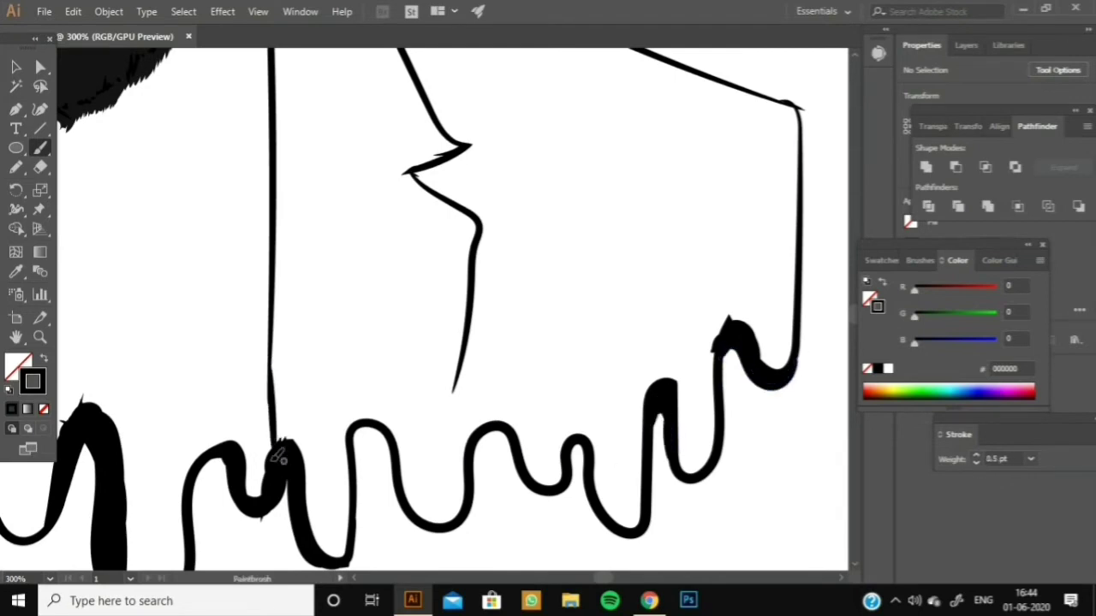
scroll(278, 458, left, 2)
scroll(394, 327, left, 8)
key(ctrl+minus)
key(ctrl+minus)
key(ctrl+minus)
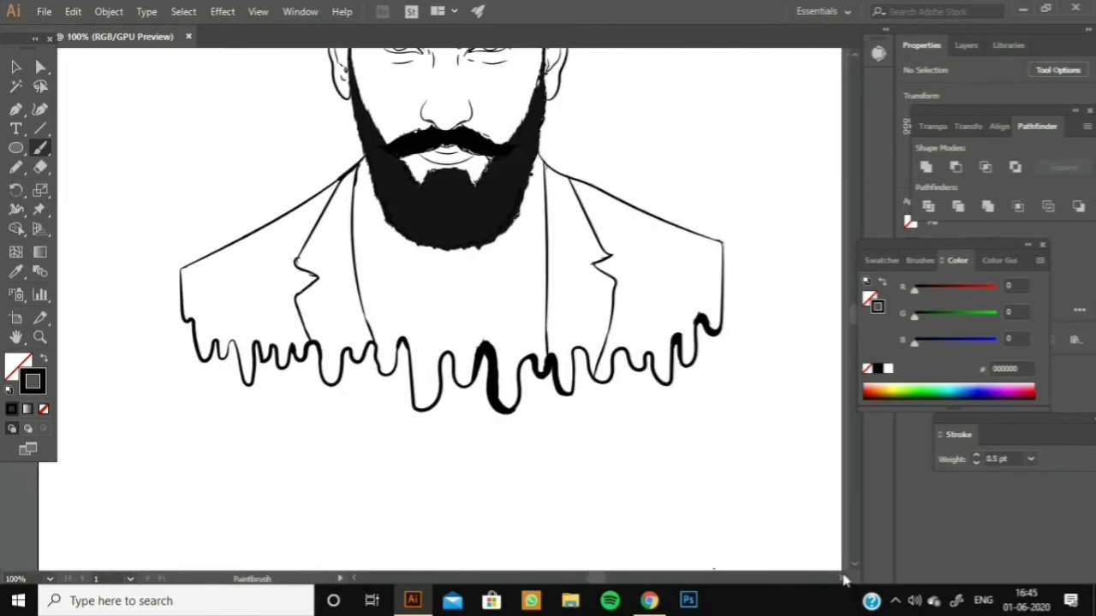
key(v)
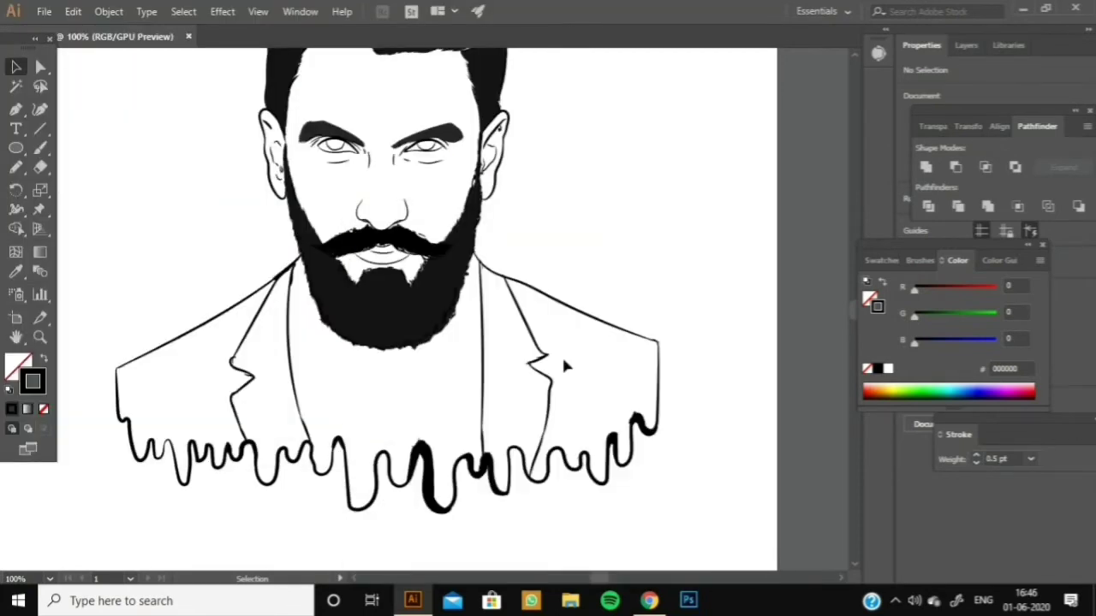
- With the 0.25 pt Paintbrush, paint fine hair strokes along and inside the beard's edges
key(F5)
key(F7)
key(b)
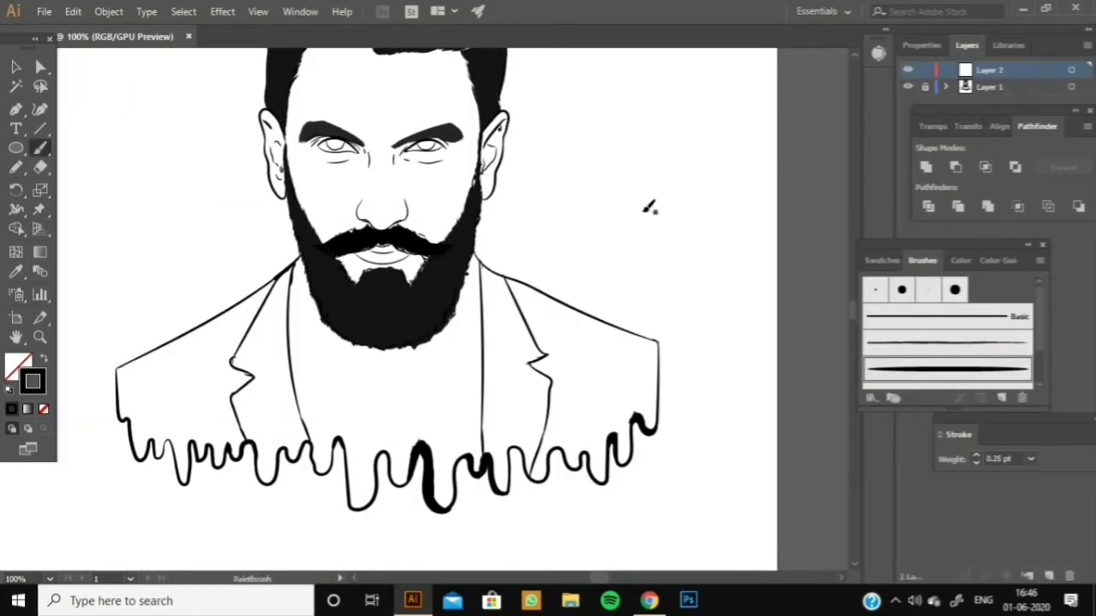
drag(643, 212, 689, 170)
drag(664, 235, 706, 190)
key(ctrl+plus)
key(ctrl+plus)
key(ctrl+plus)
key(ctrl+plus)
key(b)
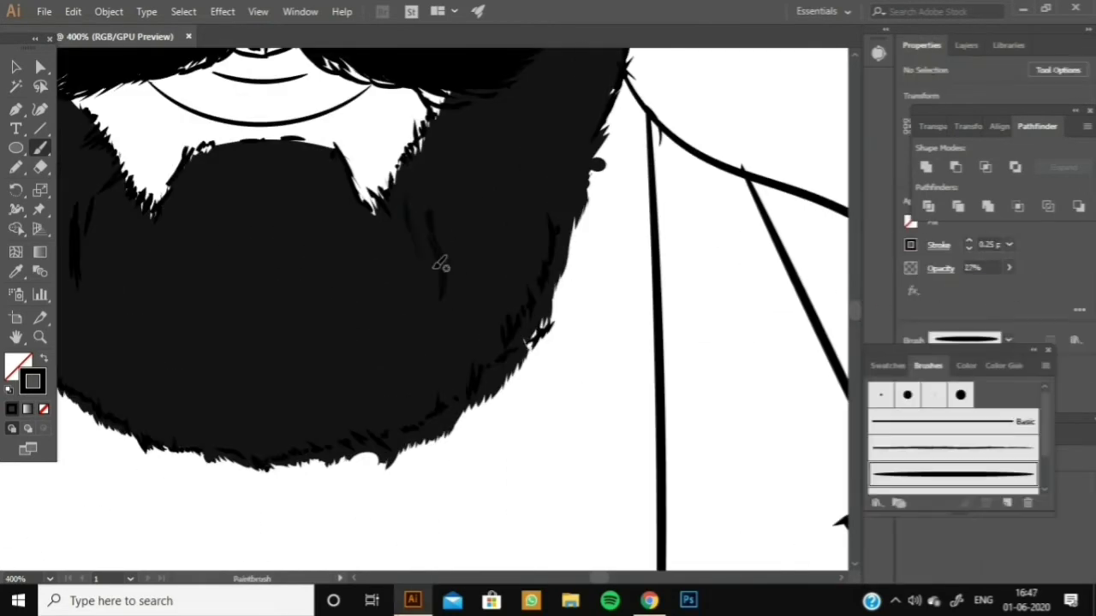
drag(441, 257, 449, 333)
drag(199, 175, 146, 428)
drag(147, 302, 122, 421)
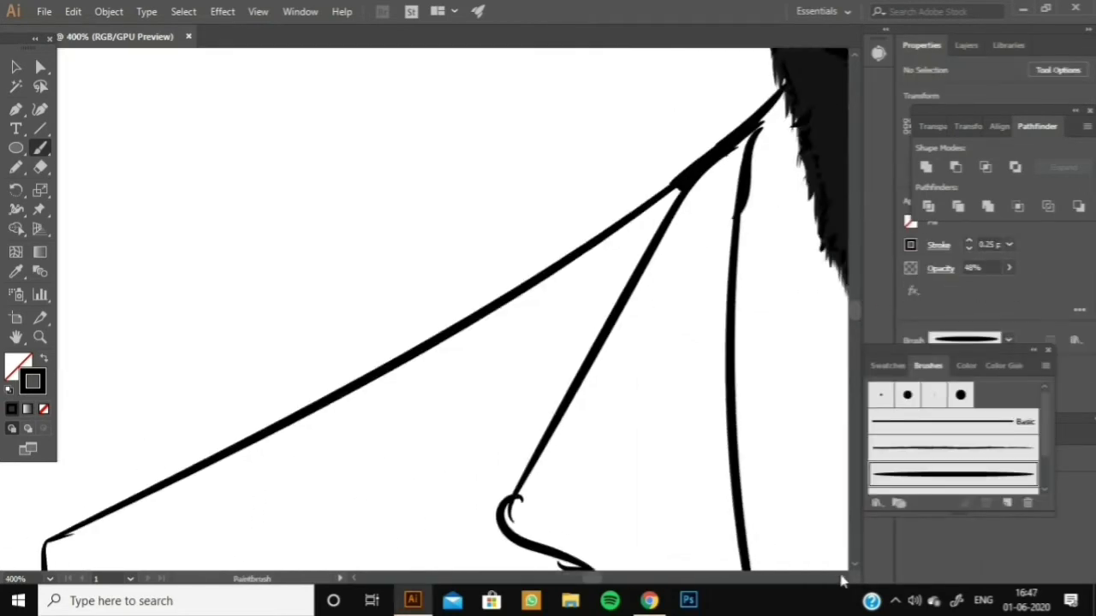
scroll(445, 308, left, 10)
scroll(446, 308, right, 3)
drag(728, 145, 697, 389)
drag(681, 150, 642, 266)
drag(719, 155, 738, 302)
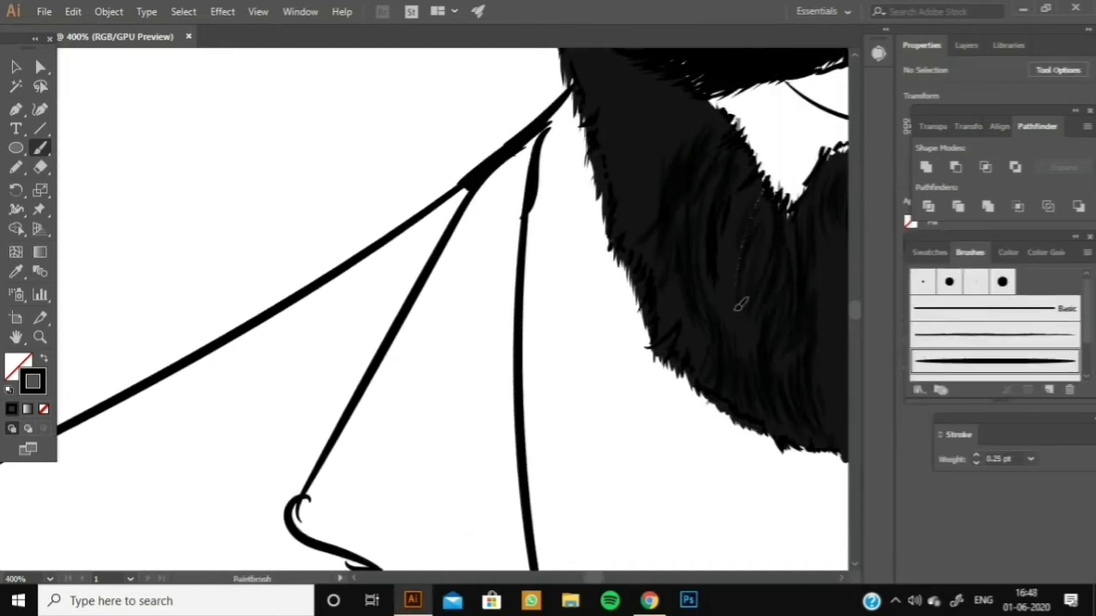
drag(762, 168, 726, 355)
- Paint more hair strokes through the beard's middle and across the chin
scroll(650, 287, up, 3)
drag(689, 225, 635, 370)
scroll(600, 257, up, 2)
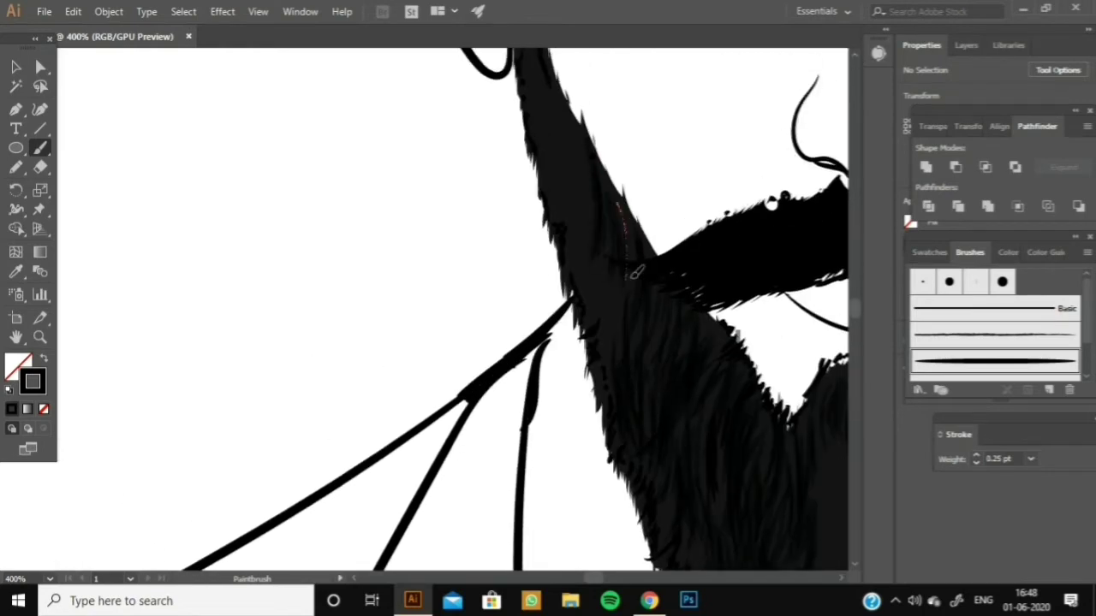
drag(618, 201, 599, 351)
scroll(599, 257, up, 1)
scroll(583, 240, up, 1)
drag(583, 236, 572, 313)
scroll(537, 171, up, 1)
mouse_move(532, 167)
mouse_down()
mouse_move(543, 231)
mouse_move(527, 231)
mouse_up()
scroll(522, 222, up, 1)
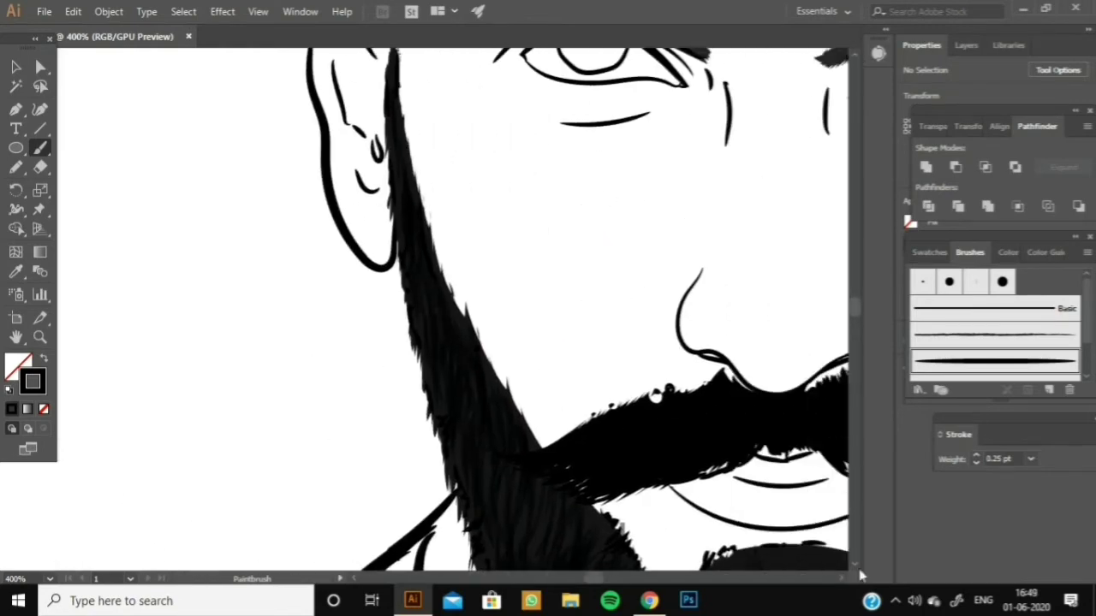
scroll(428, 257, down, 4)
mouse_move(323, 278)
mouse_down()
mouse_move(325, 187)
mouse_move(312, 339)
mouse_up()
drag(449, 227, 449, 287)
drag(394, 210, 360, 304)
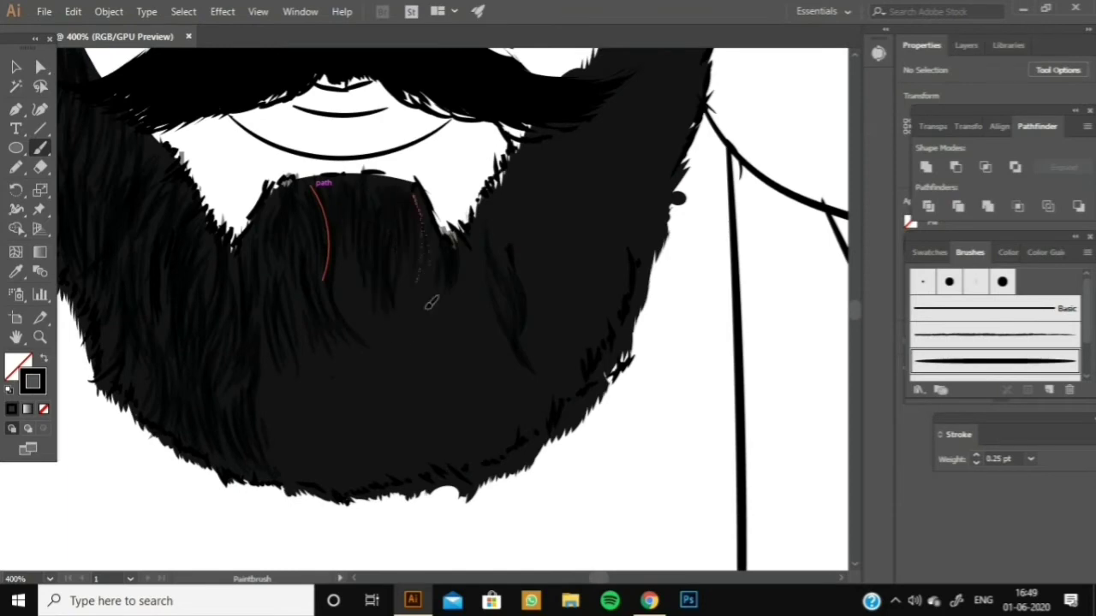
drag(423, 197, 429, 390)
drag(283, 381, 270, 450)
drag(377, 407, 359, 480)
- Add hair strokes to the lower right beard and beside the moustache
drag(377, 308, 402, 463)
drag(469, 255, 452, 374)
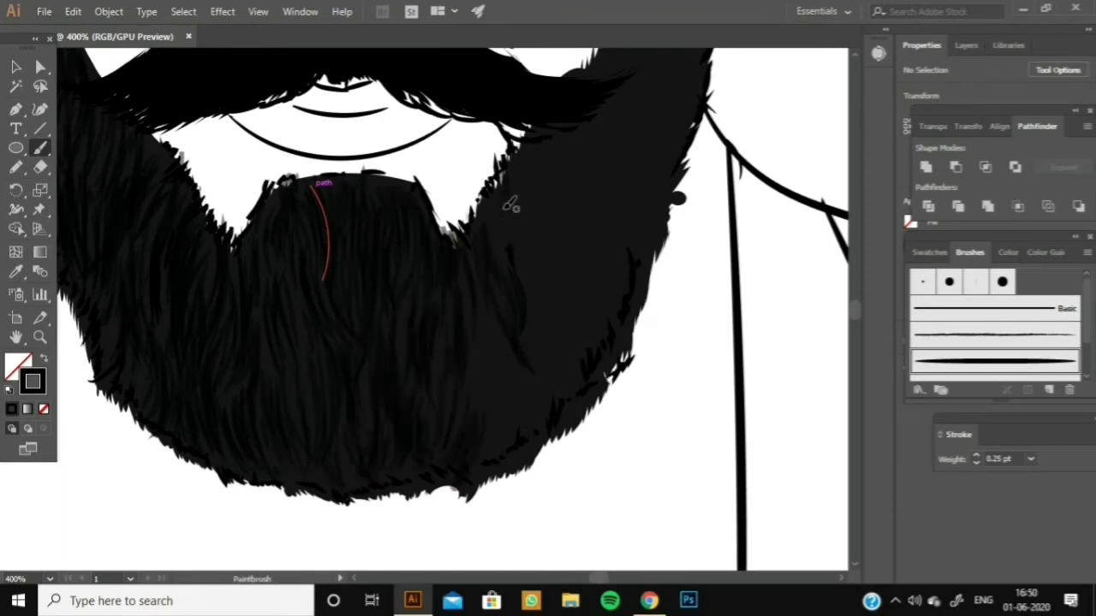
drag(557, 141, 540, 224)
drag(518, 176, 492, 267)
drag(501, 307, 514, 454)
drag(539, 363, 531, 432)
drag(599, 120, 561, 312)
drag(552, 274, 526, 366)
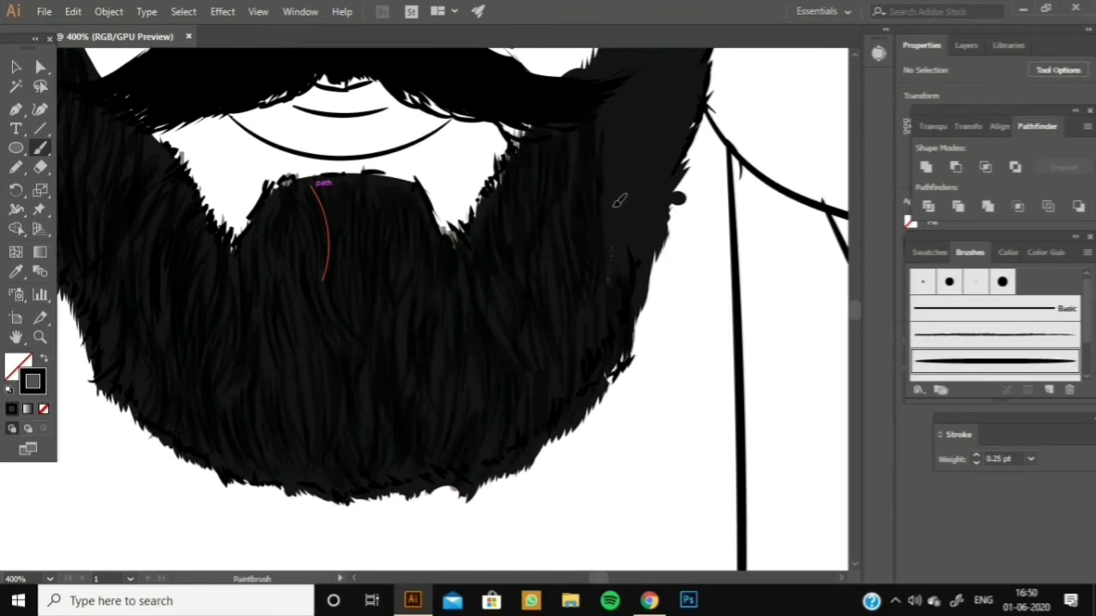
drag(685, 167, 643, 287)
scroll(642, 257, up, 5)
drag(445, 403, 470, 267)
drag(518, 226, 509, 338)
drag(555, 87, 535, 334)
drag(578, 60, 565, 145)
drag(512, 167, 500, 250)
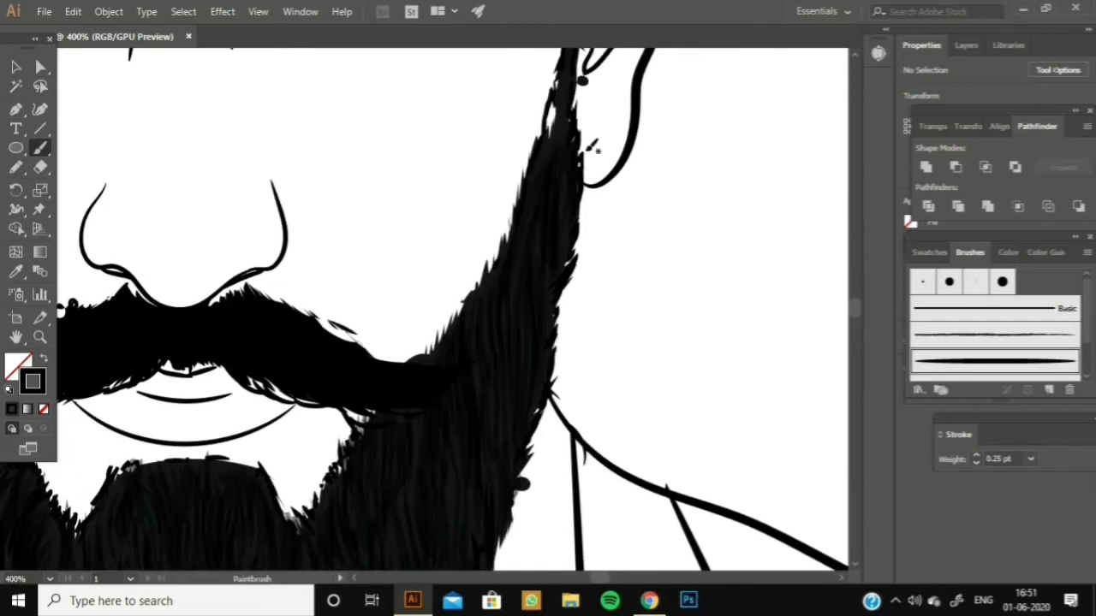
- Texture both eyebrows with dark hair strokes
key(ctrl+minus)
key(ctrl+minus)
key(ctrl+minus)
scroll(414, 142, up, 2)
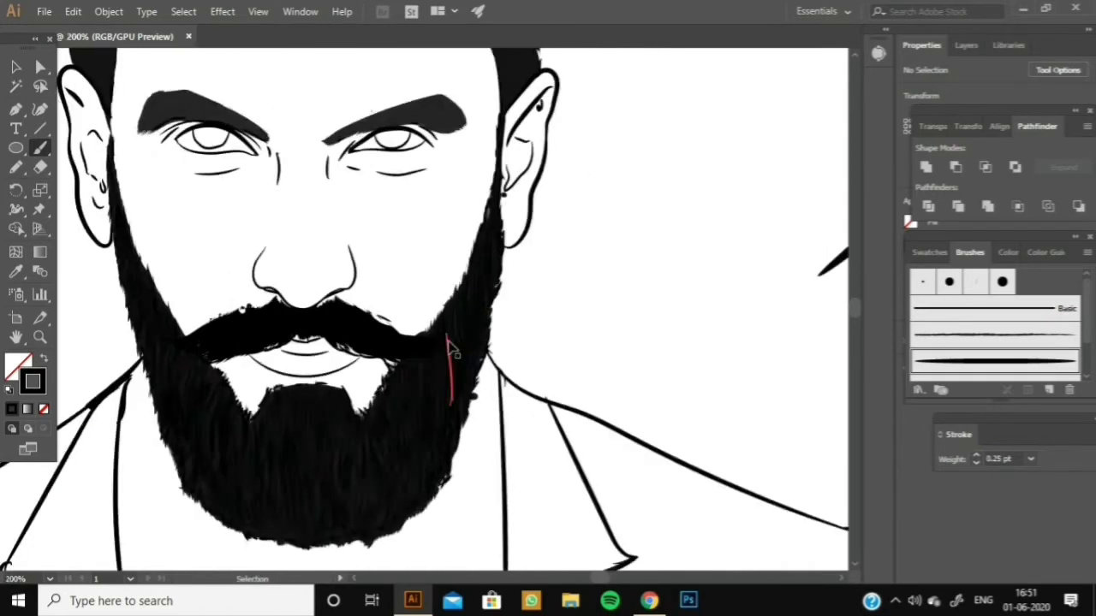
scroll(415, 142, up, 3)
drag(248, 257, 394, 201)
mouse_move(334, 231)
mouse_down()
mouse_move(467, 217)
mouse_move(518, 229)
mouse_up()
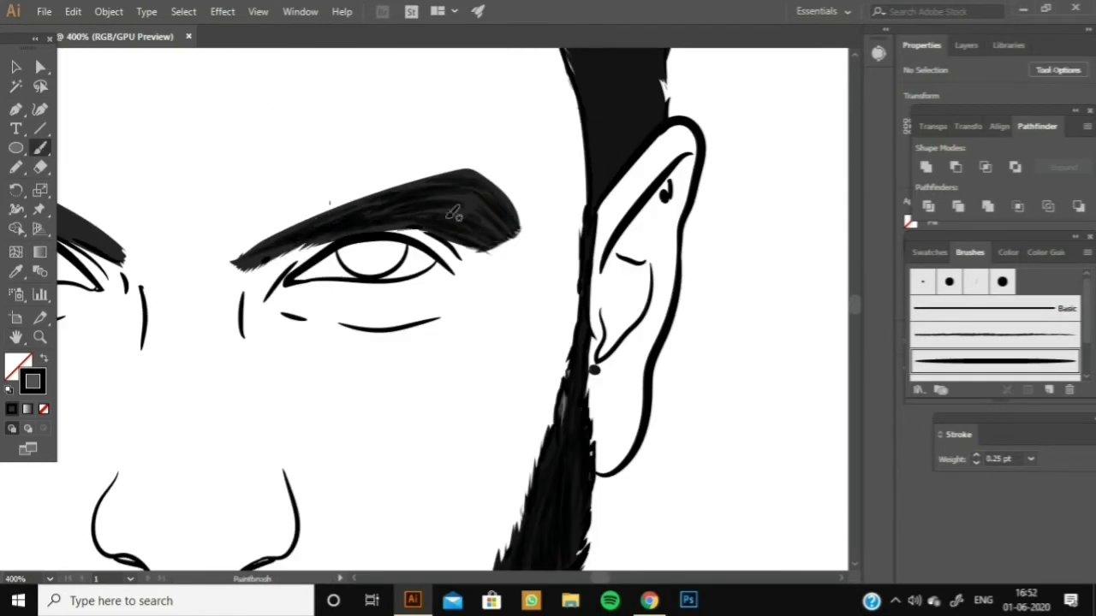
scroll(385, 223, left, 5)
drag(162, 171, 96, 249)
drag(355, 257, 283, 209)
drag(211, 181, 324, 228)
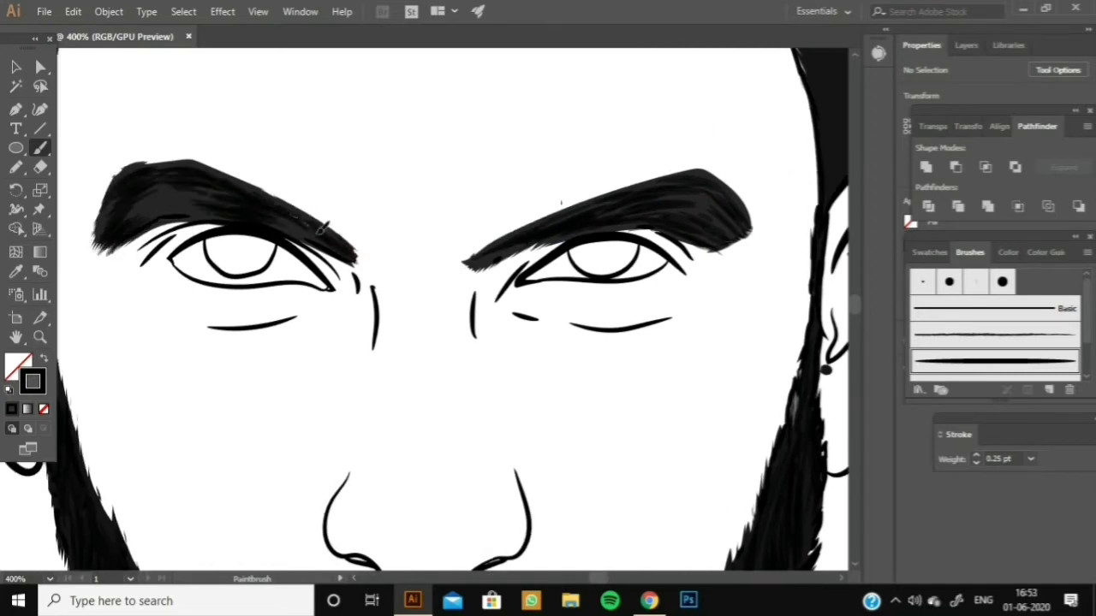
drag(99, 248, 219, 206)
key(ctrl+minus)
drag(484, 141, 484, 346)
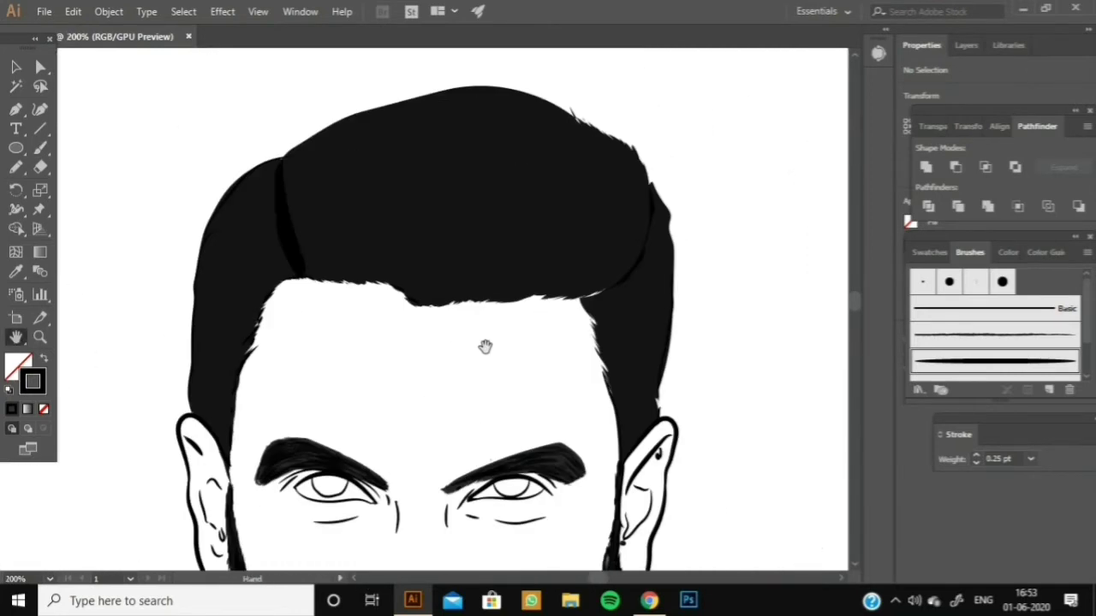
- Brush strokes along the top and right hair, then draw a thin wide ellipse above the head
key(b)
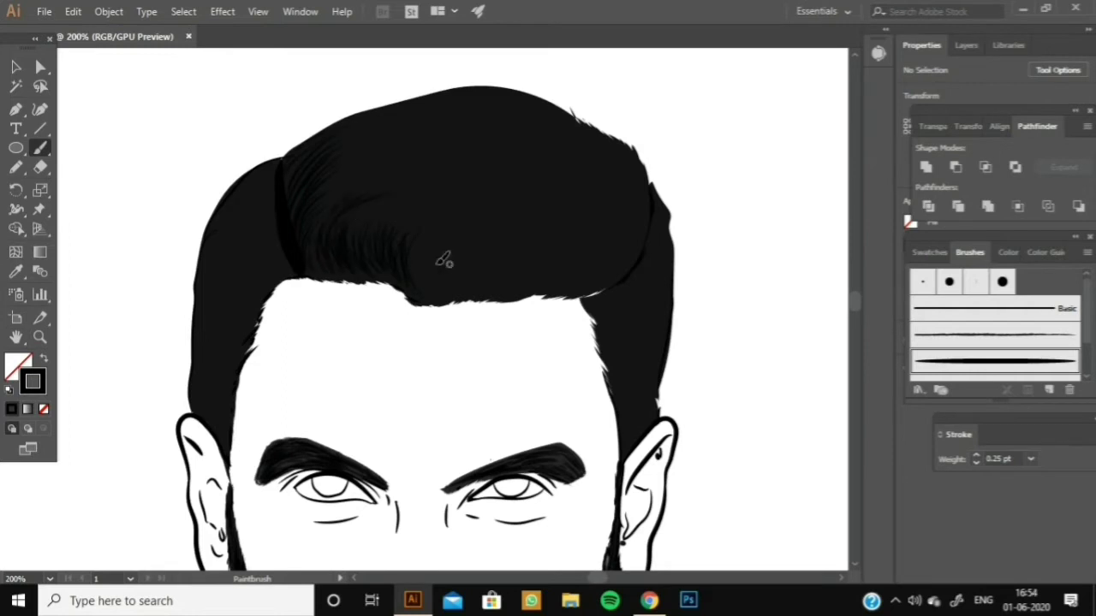
drag(561, 281, 643, 204)
drag(541, 244, 617, 146)
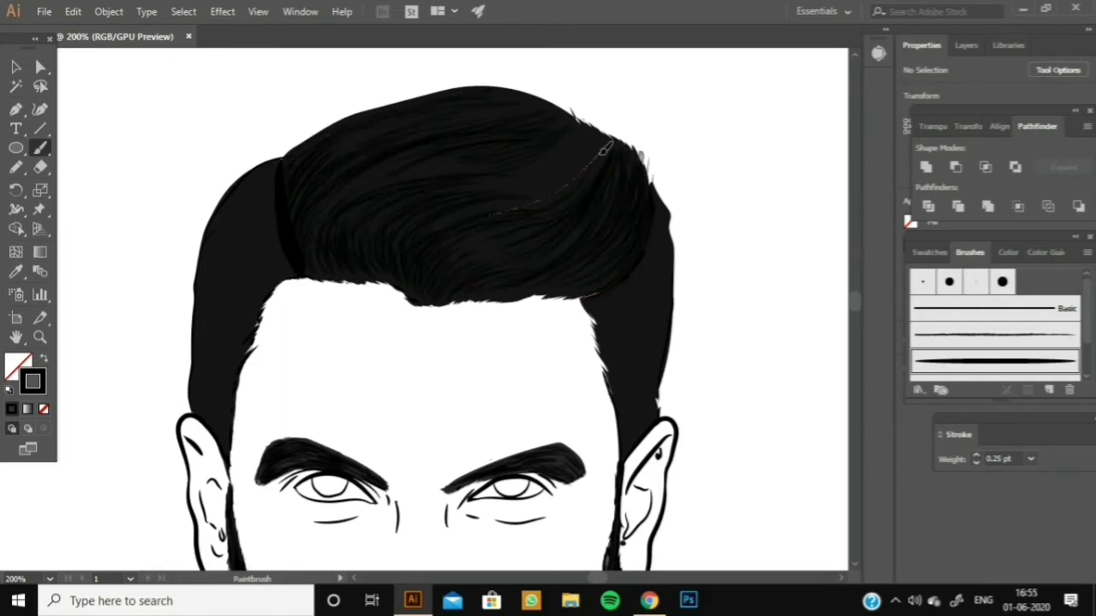
drag(334, 202, 524, 150)
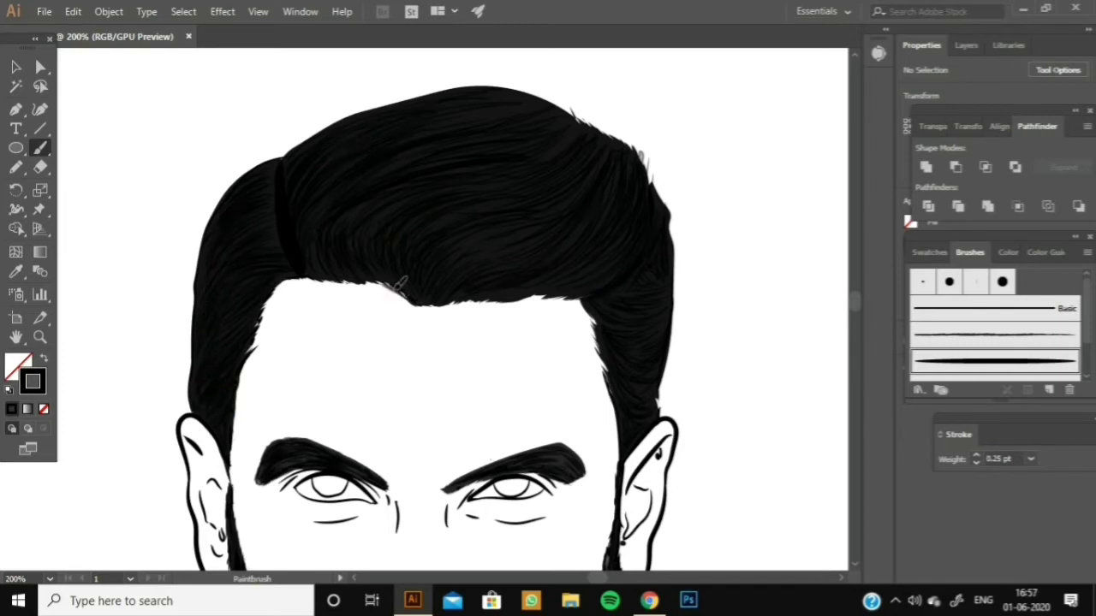
key(l)
drag(151, 87, 703, 88)
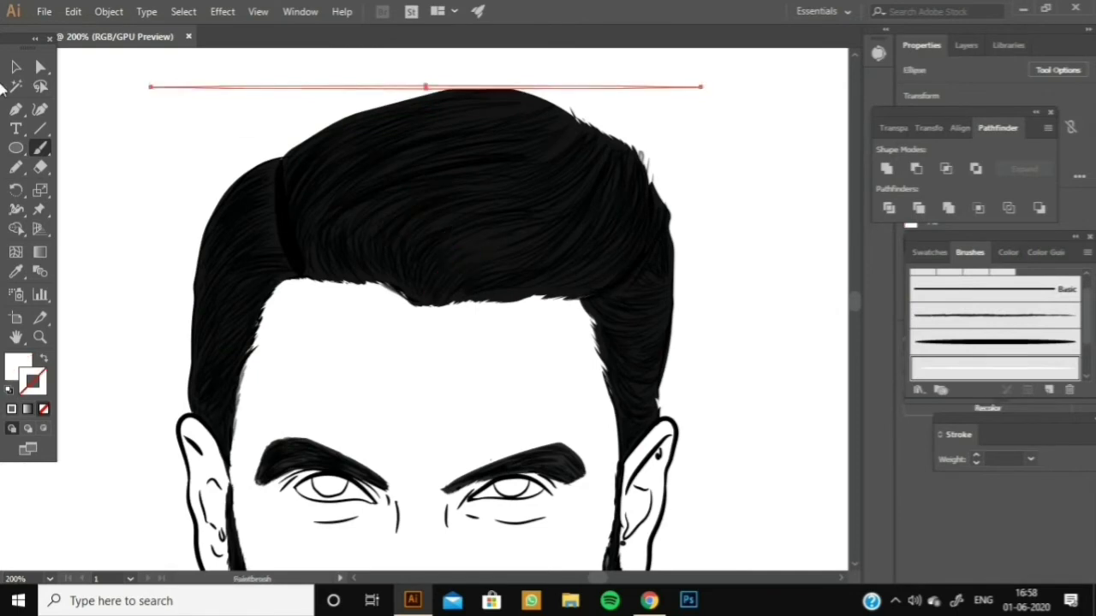
- Turn the thin ellipse into a brush and move the signature to the artboard's bottom right
key(Delete)
drag(385, 212, 352, 262)
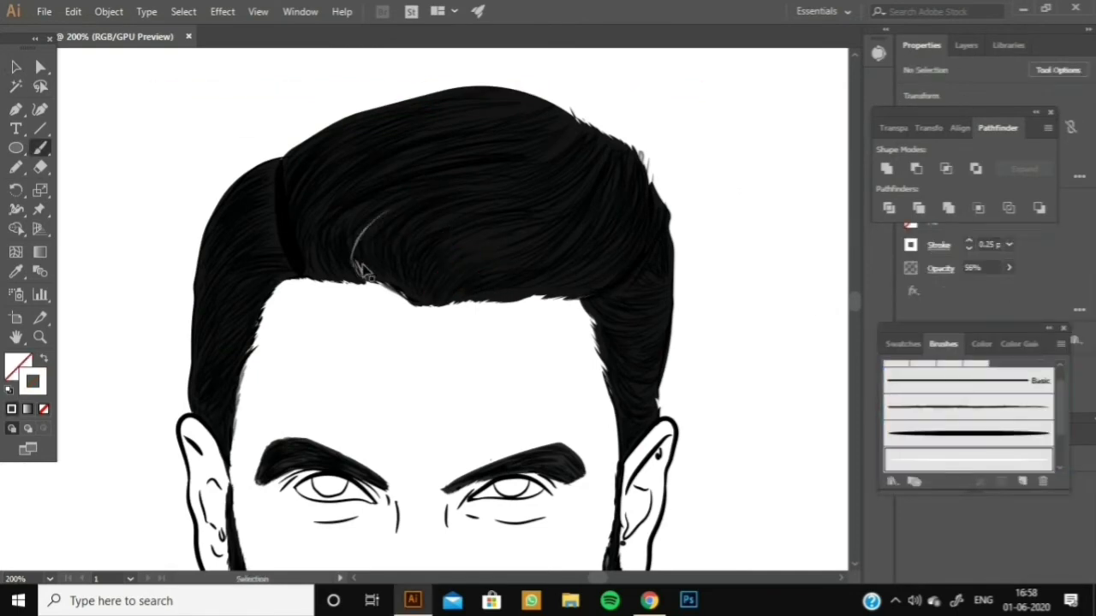
key(ctrl+minus)
key(ctrl+minus)
key(ctrl+minus)
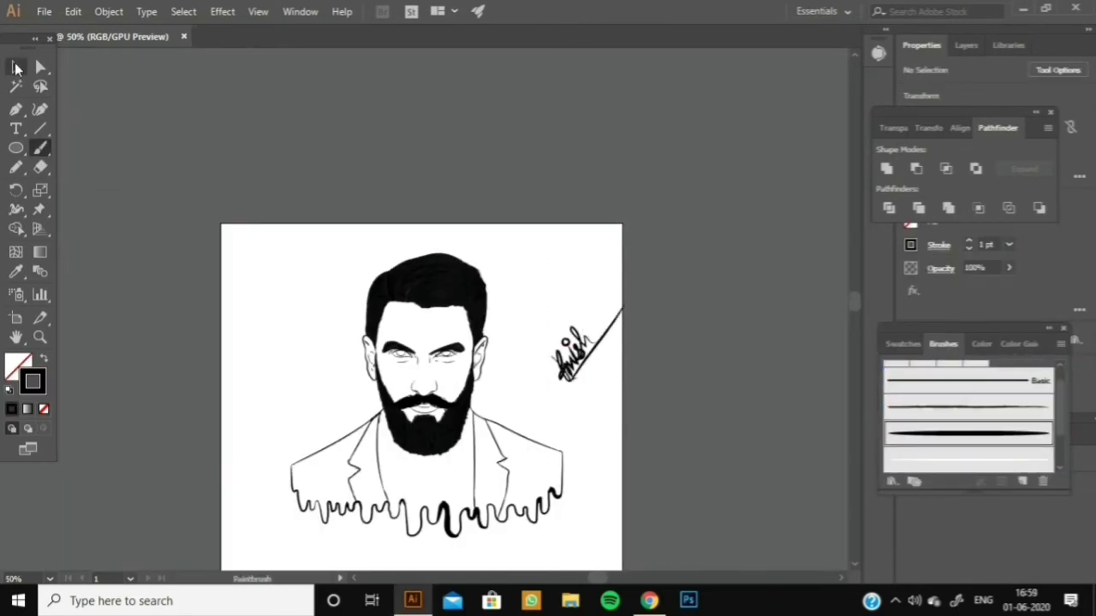
drag(577, 333, 577, 514)
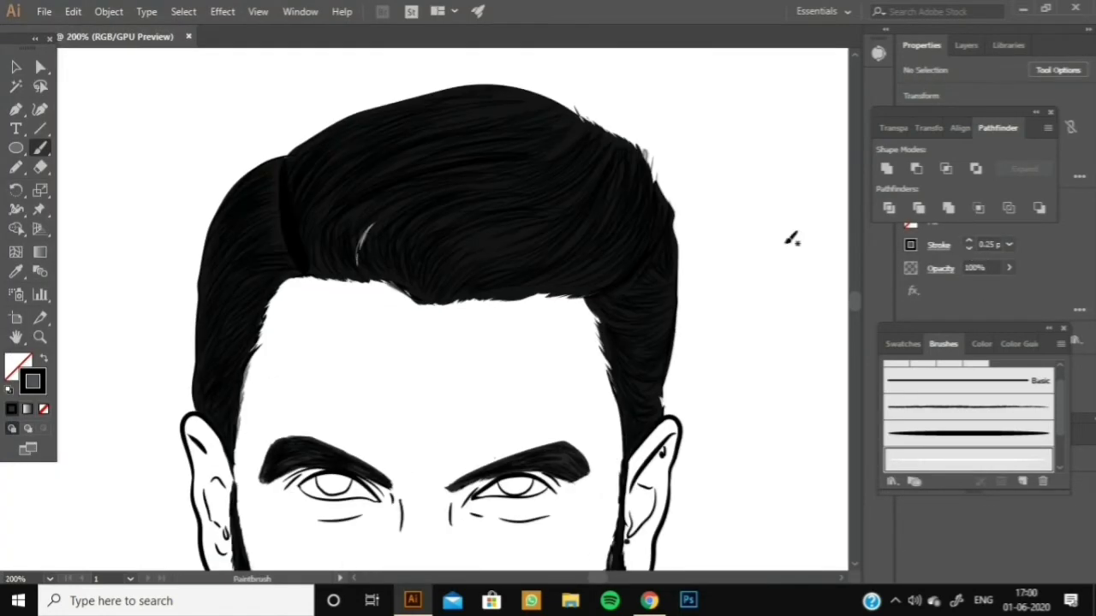
- Paint thin light highlight strokes across the top, right and left of the hair
drag(370, 224, 358, 259)
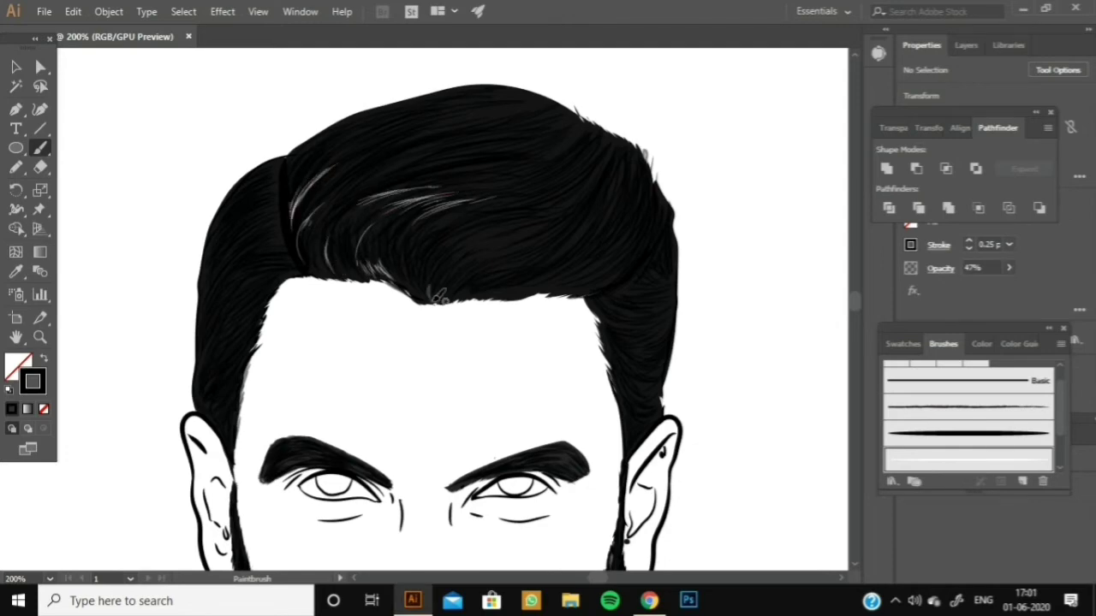
drag(449, 257, 612, 184)
drag(569, 248, 646, 190)
drag(668, 205, 634, 254)
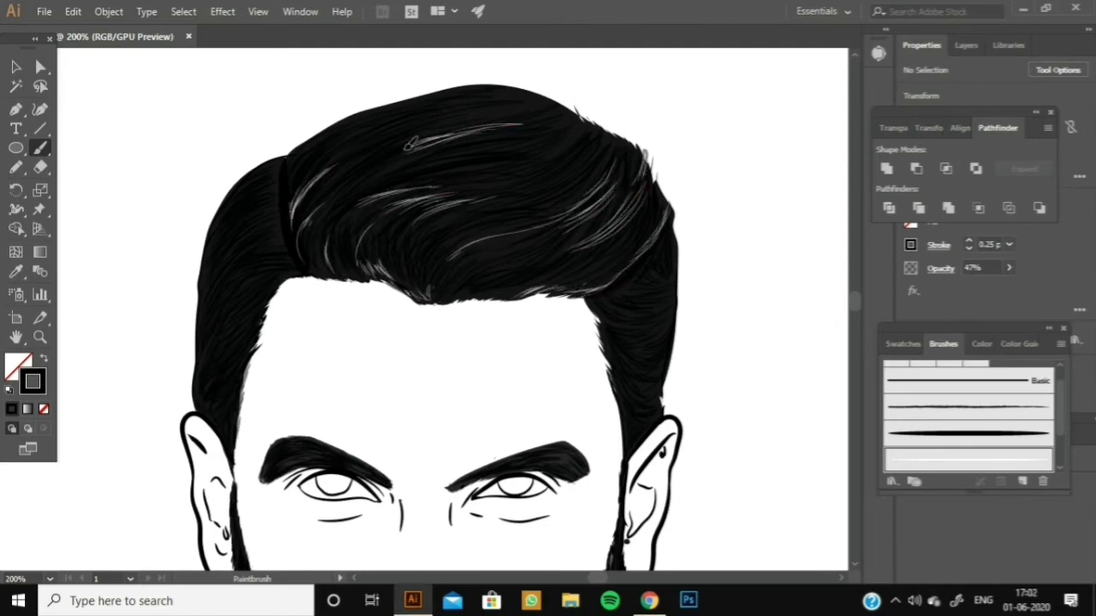
drag(250, 294, 252, 292)
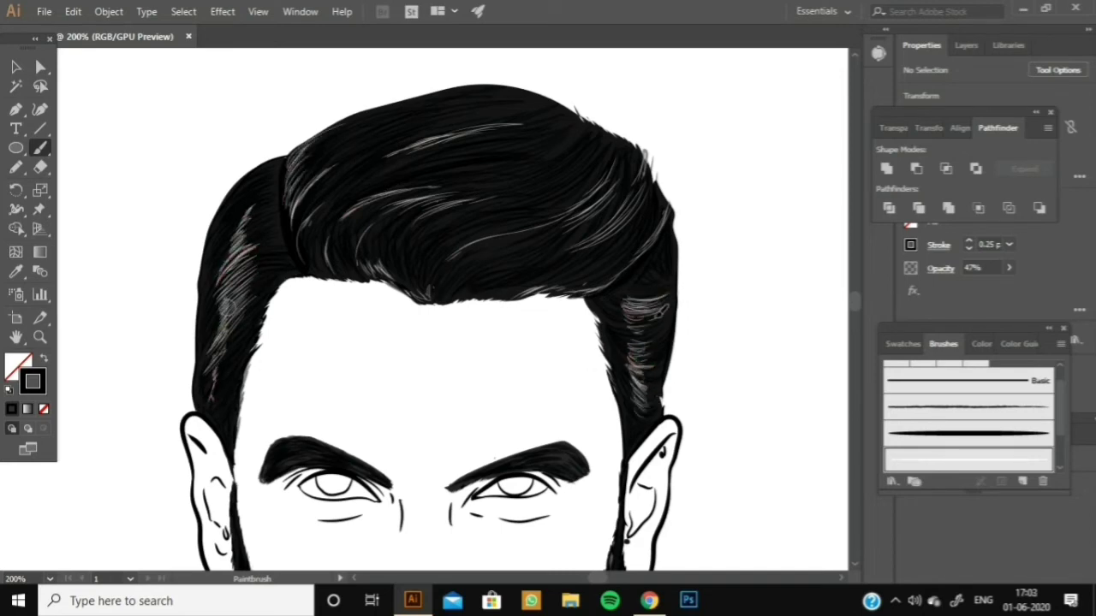
scroll(342, 286, down, 5)
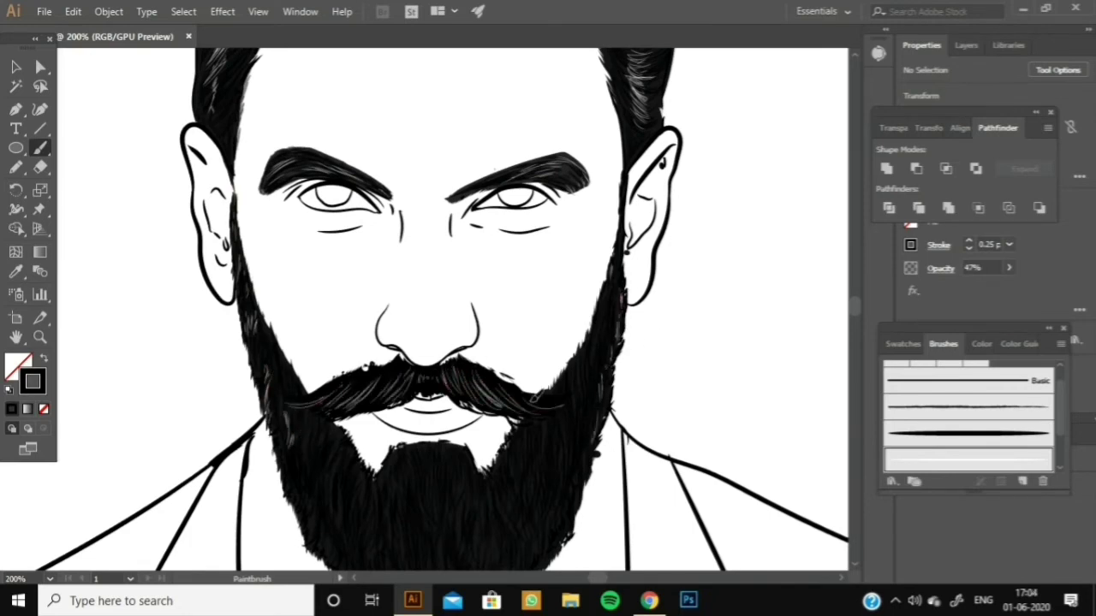
scroll(339, 390, down, 1)
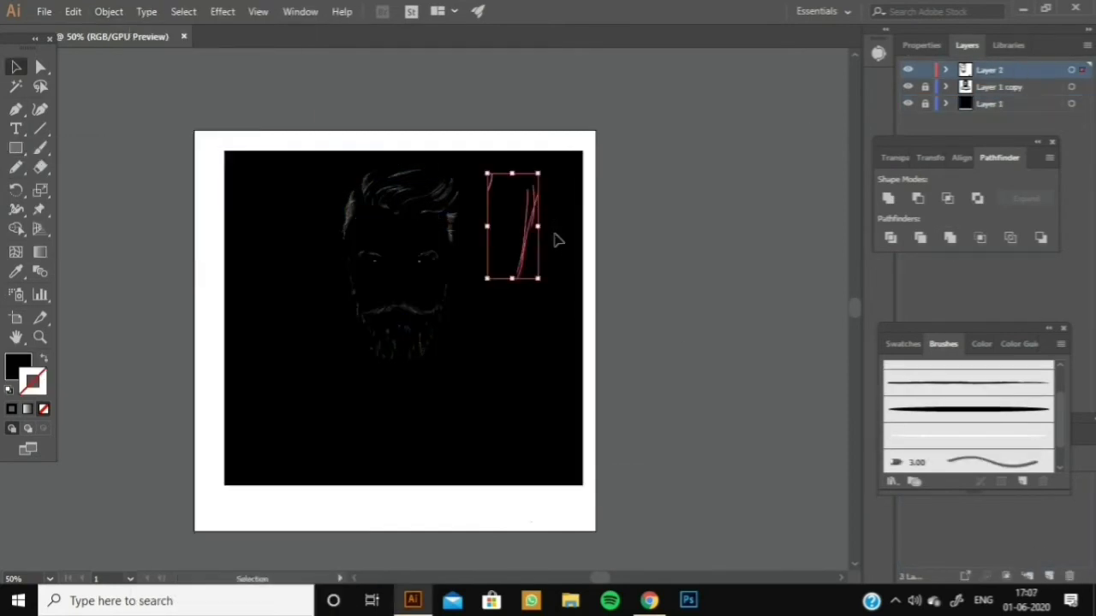
- Fill the rectangle covering the portrait with medium grey from the Color Guide
click(565, 411)
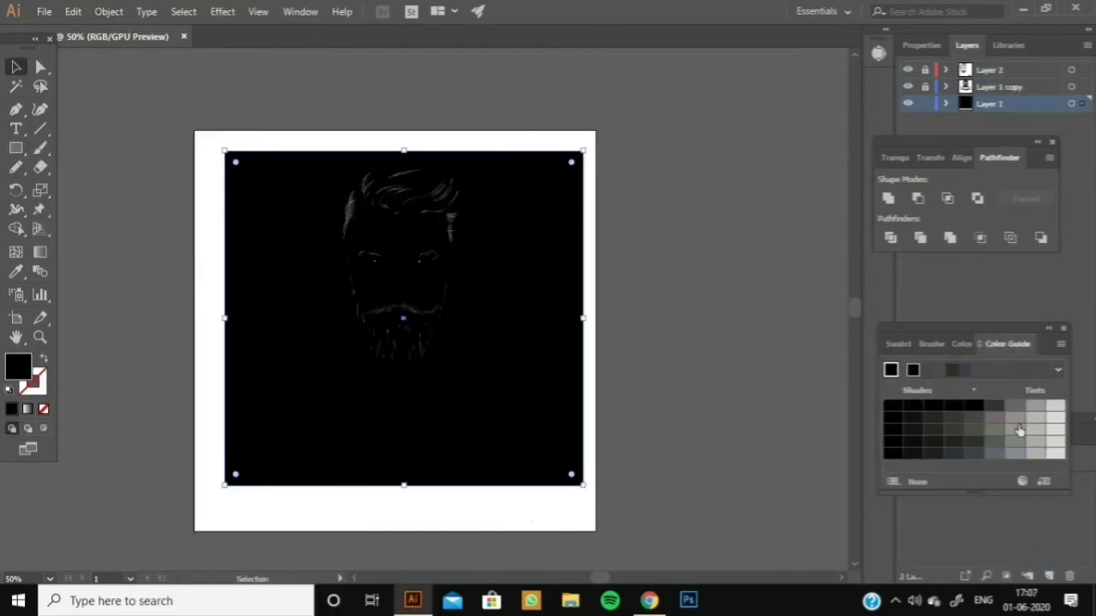
click(1014, 407)
click(993, 408)
click(993, 408)
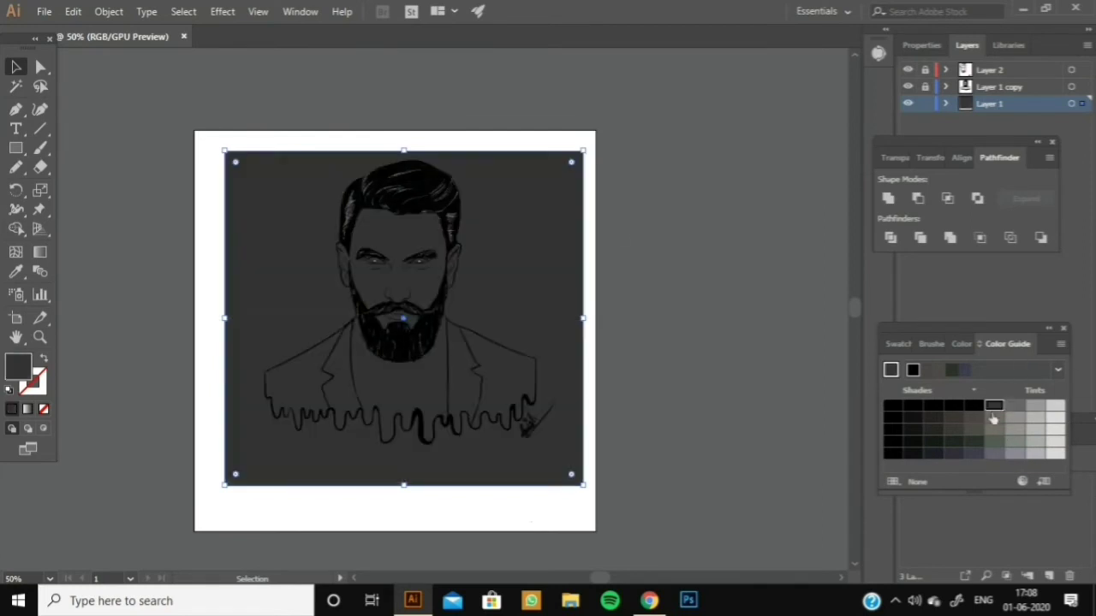
- Fill both jacket shoulder pieces with solid black using Direct Selection
right_click(535, 307)
click(608, 422)
key(a)
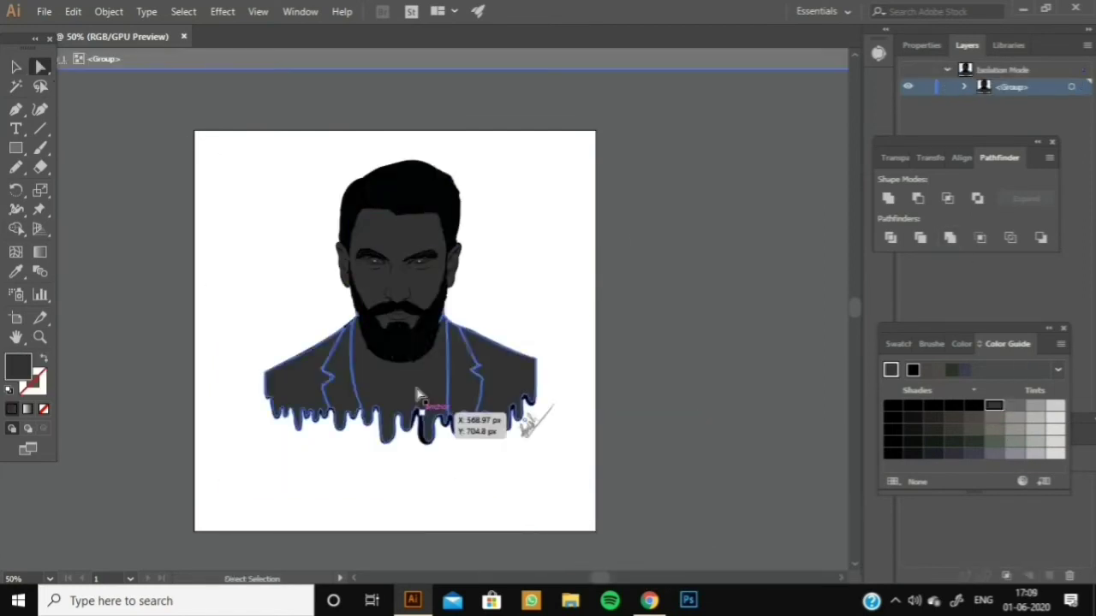
click(291, 385)
click(893, 404)
scroll(575, 367, up, 6)
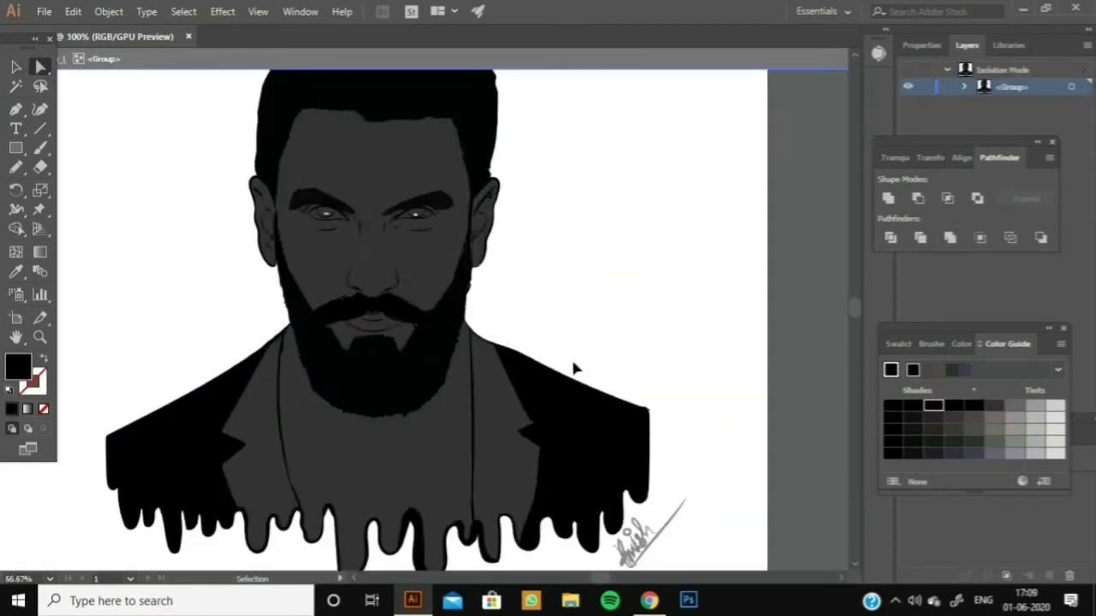
- Select the eye iris and mouth shapes, leave group editing and zoom out to the whole portrait
click(394, 190)
scroll(599, 343, left, 3)
scroll(513, 342, down, 3)
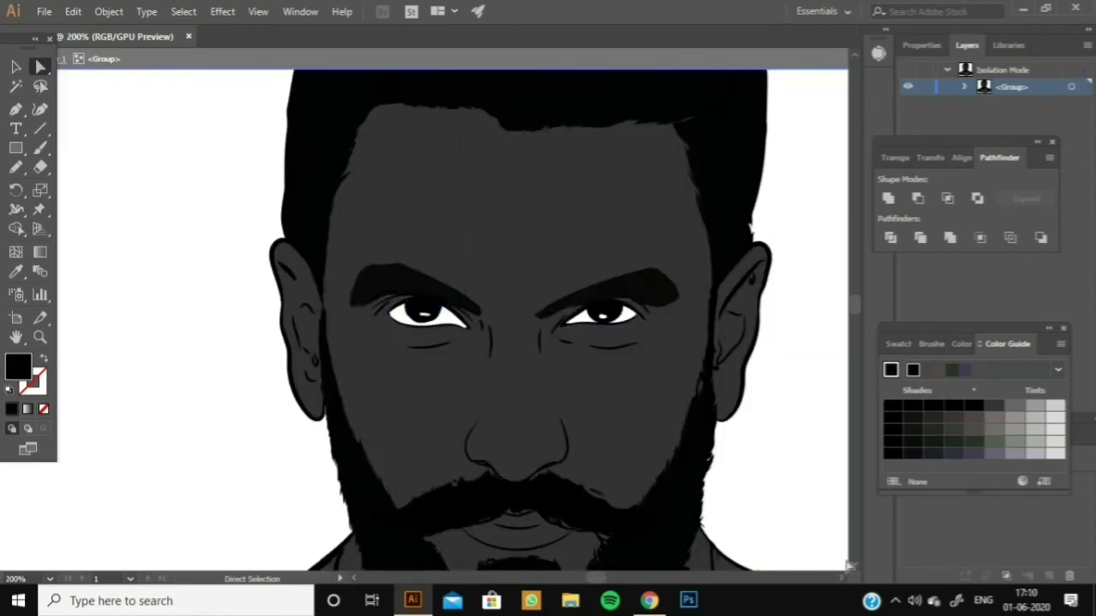
click(73, 11)
click(159, 108)
scroll(596, 304, up, 4)
scroll(597, 304, up, 3)
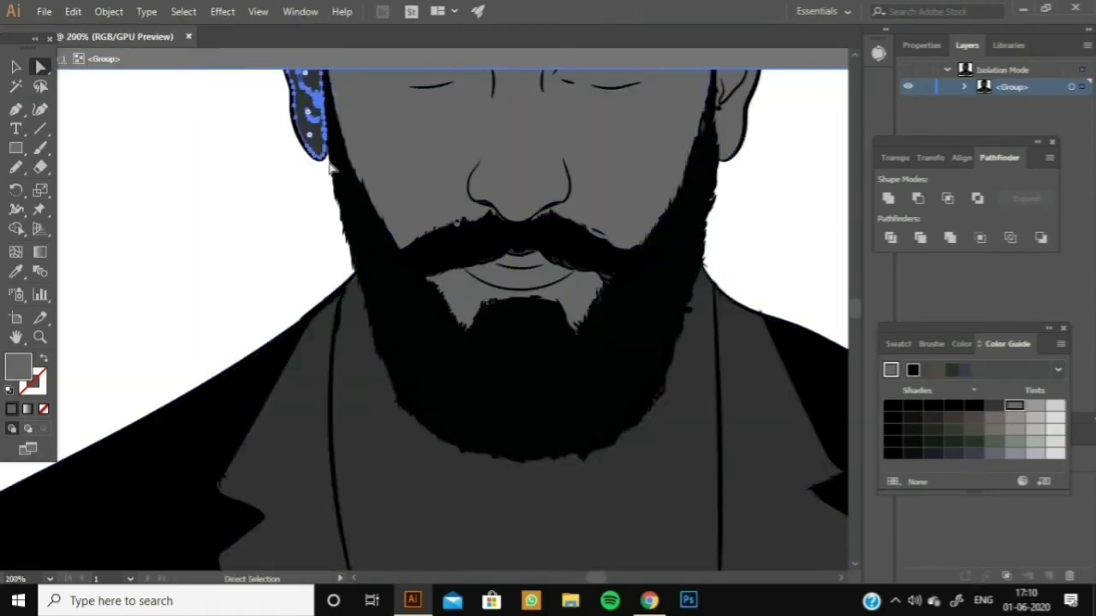
double_click(789, 210)
key(ctrl+0)
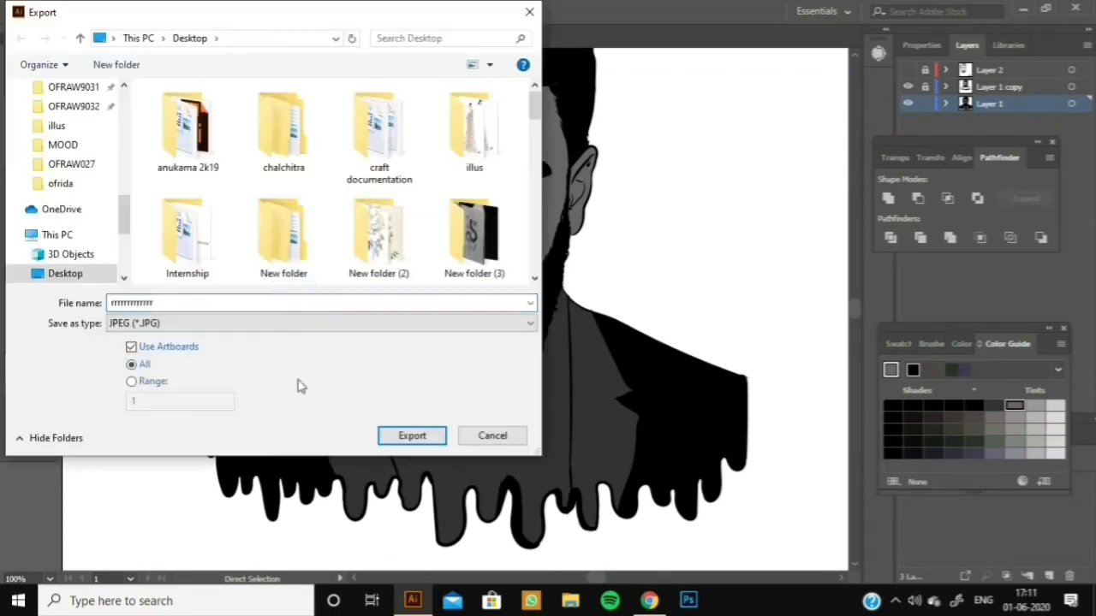
- Cancel the export and prepare a new shading layer with the brush and no fill
click(1050, 575)
key(ctrl+plus)
key(v)
scroll(26, 304, up, 3)
key(b)
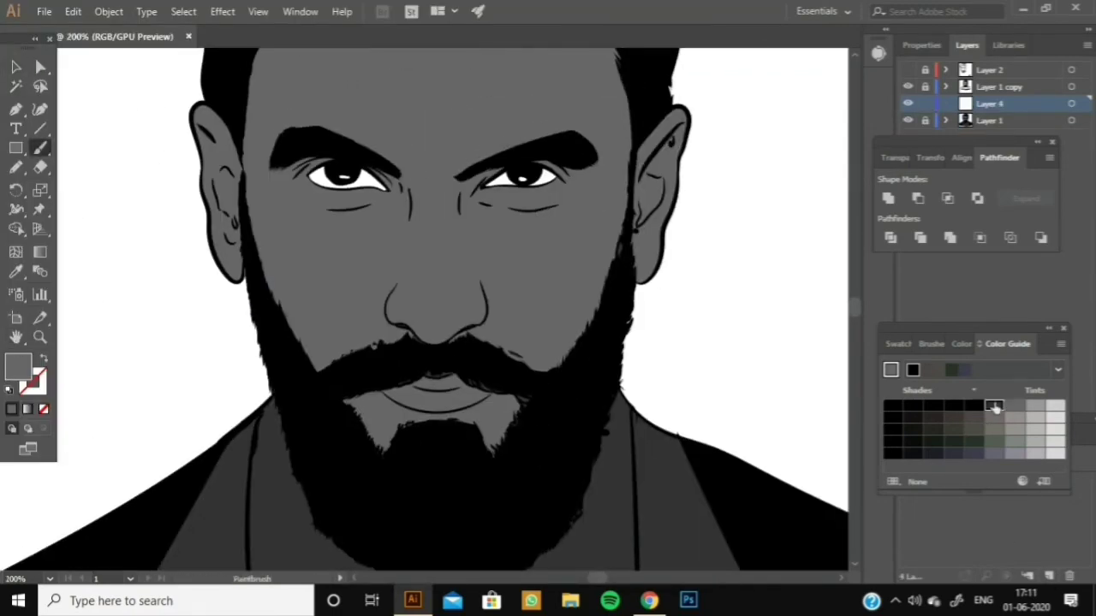
key(shift+x)
- Paint dark #333333 shadows under the right eye and around the left eye
drag(741, 272, 785, 260)
drag(927, 325, 929, 267)
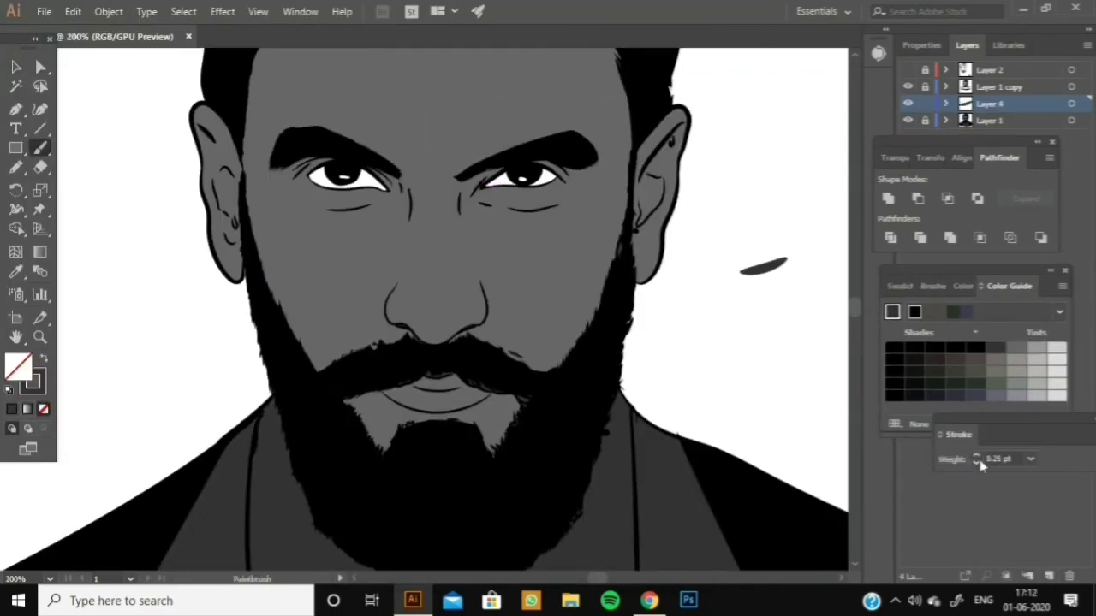
drag(553, 213, 585, 199)
drag(481, 177, 557, 201)
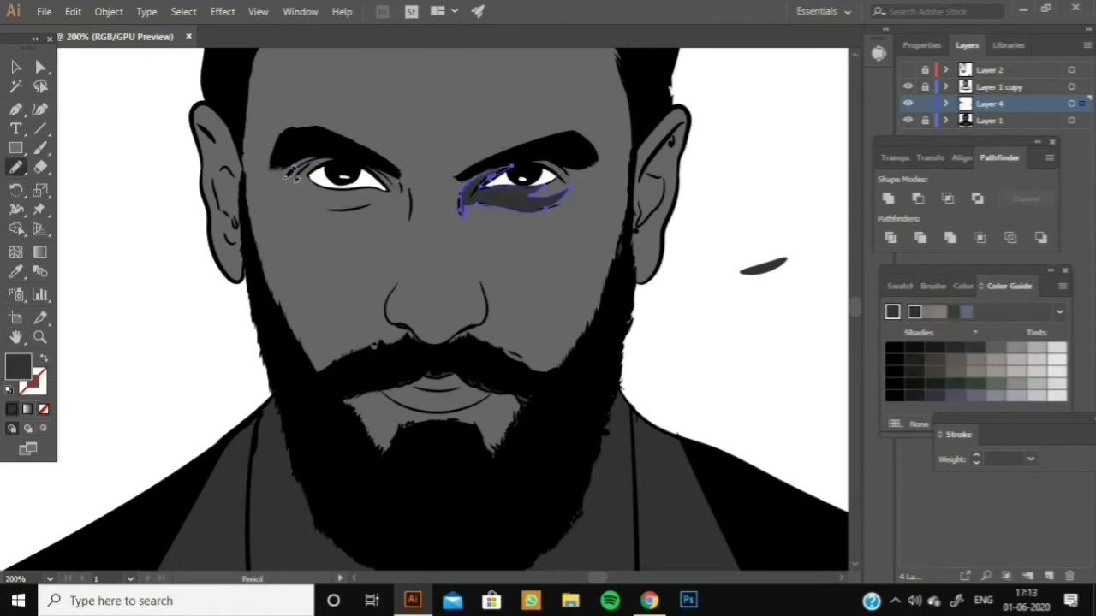
drag(286, 175, 329, 161)
key(ctrl+plus)
drag(567, 354, 568, 356)
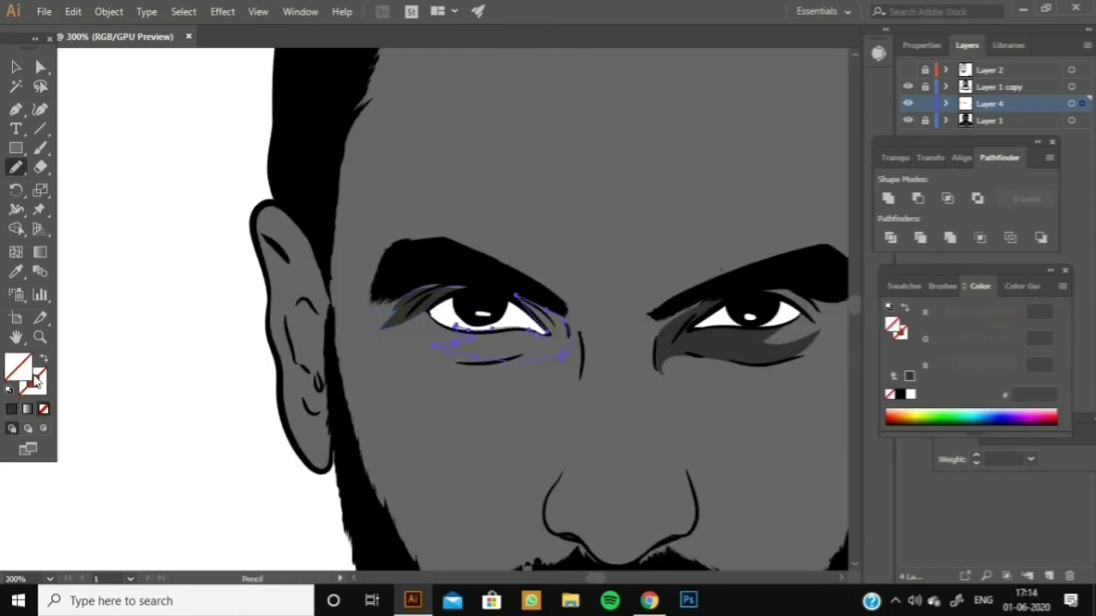
drag(694, 334, 712, 319)
scroll(401, 293, up, 3)
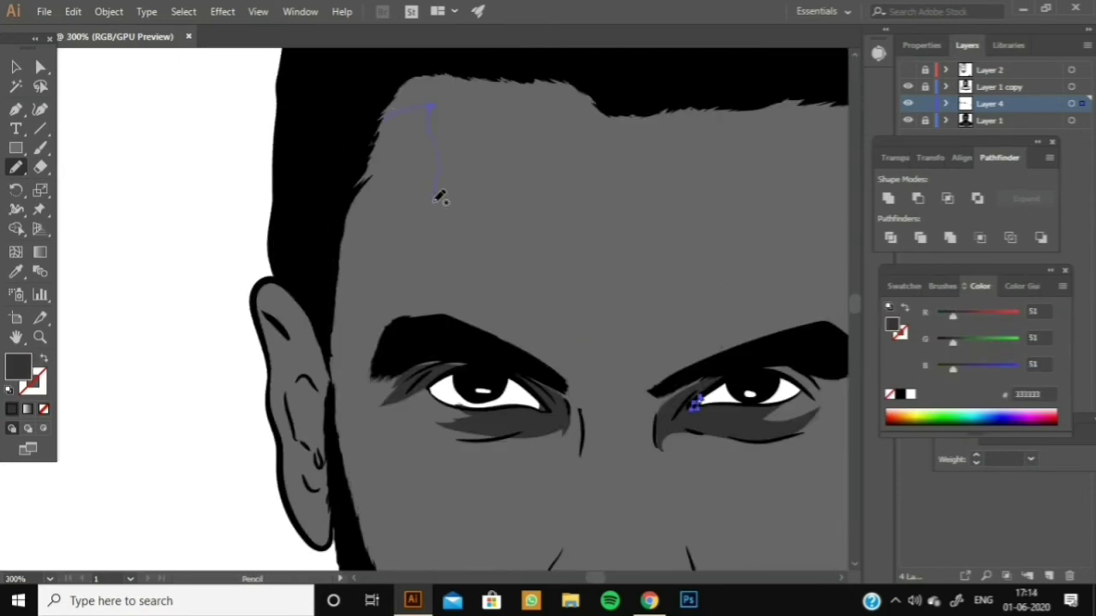
- Shade both sides of the forehead and the inside of the left ear in dark grey
drag(517, 312, 368, 128)
scroll(623, 173, right, 3)
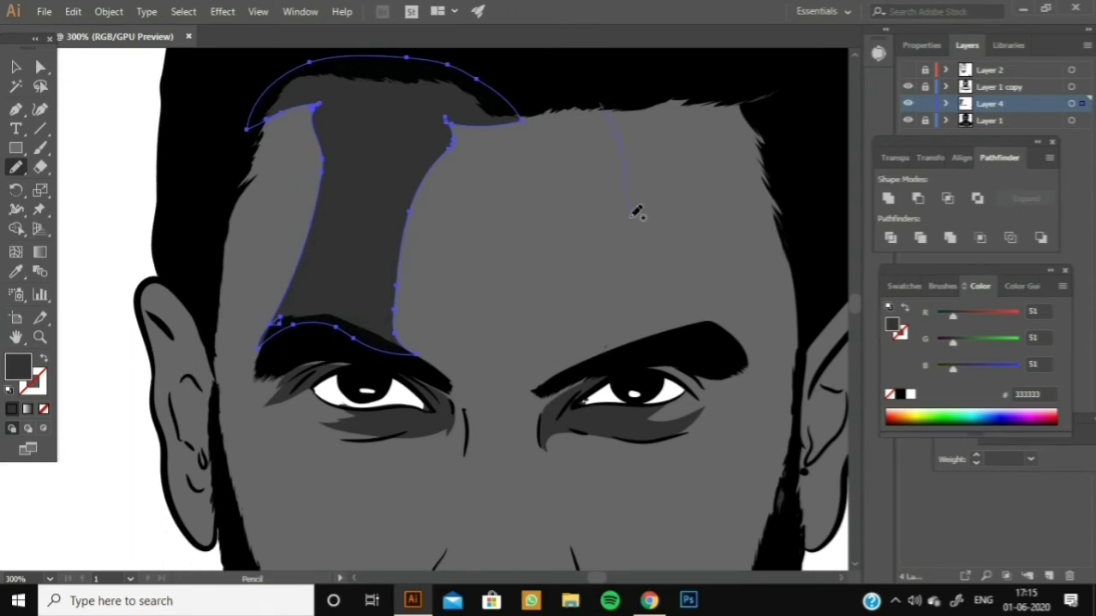
drag(708, 310, 700, 113)
mouse_move(147, 287)
mouse_down()
mouse_move(201, 389)
mouse_move(204, 467)
mouse_up()
scroll(814, 522, down, 3)
drag(458, 274, 443, 404)
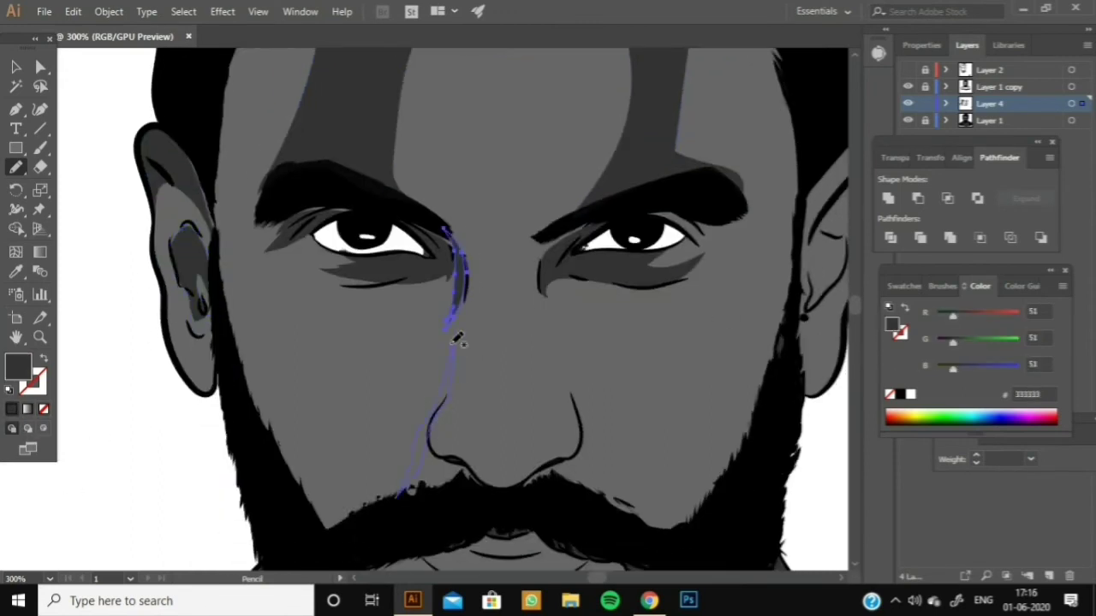
- Add dark grey shading beside the nose, along the moustache and lip, and on the right ear
drag(456, 338, 453, 341)
drag(567, 346, 576, 366)
drag(544, 469, 428, 452)
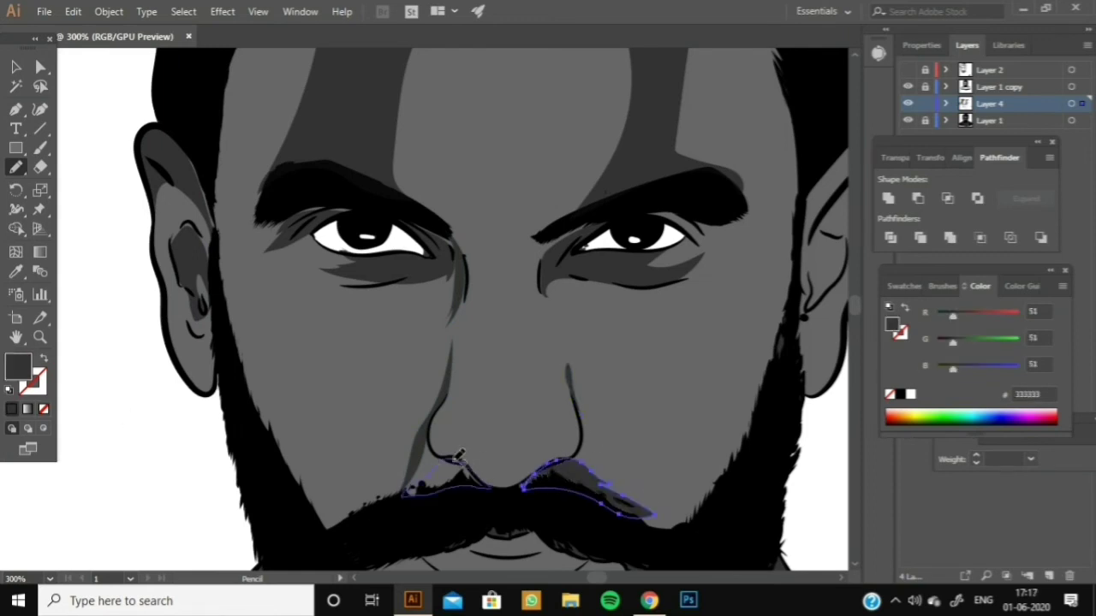
scroll(428, 452, right, 2)
drag(811, 161, 791, 238)
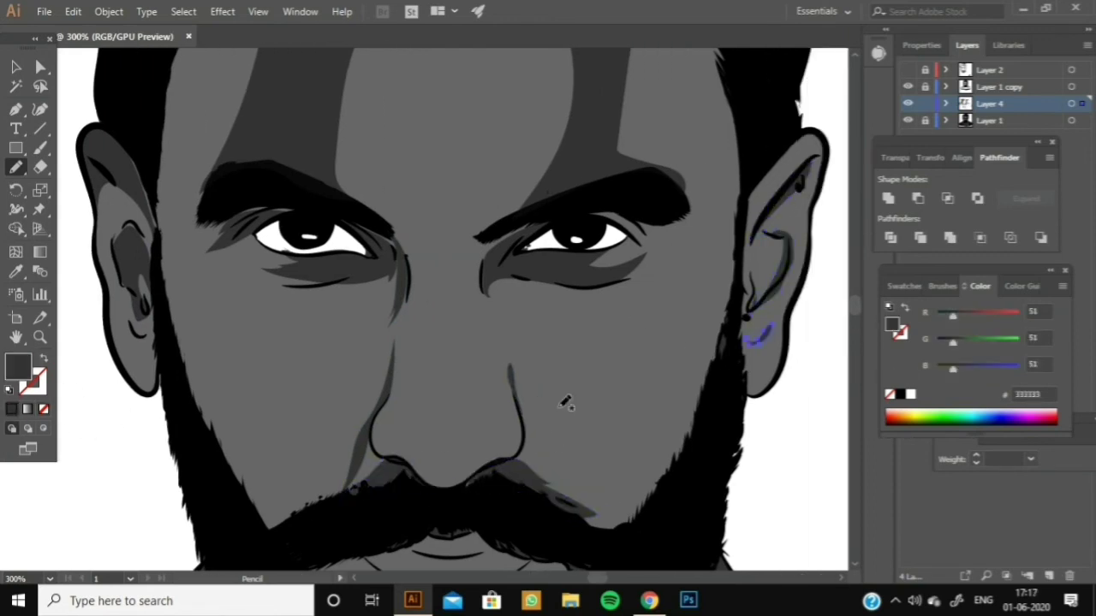
scroll(568, 399, down, 5)
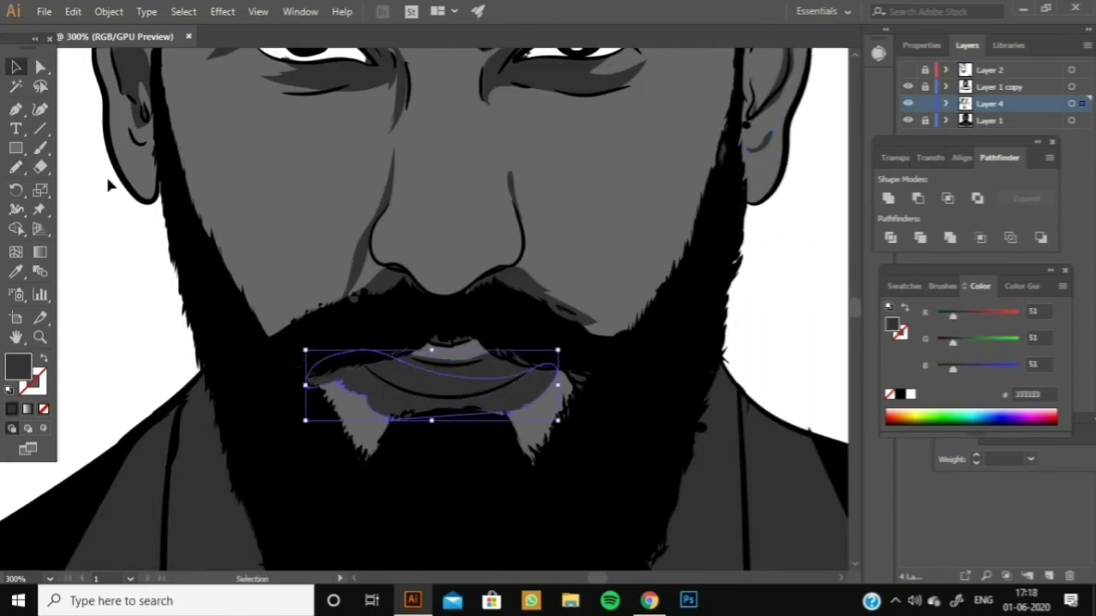
- Scribble white 0.25 pt brush highlights on the forehead, nose and both cheeks
key(ctrl+shift+a)
key(shift+x)
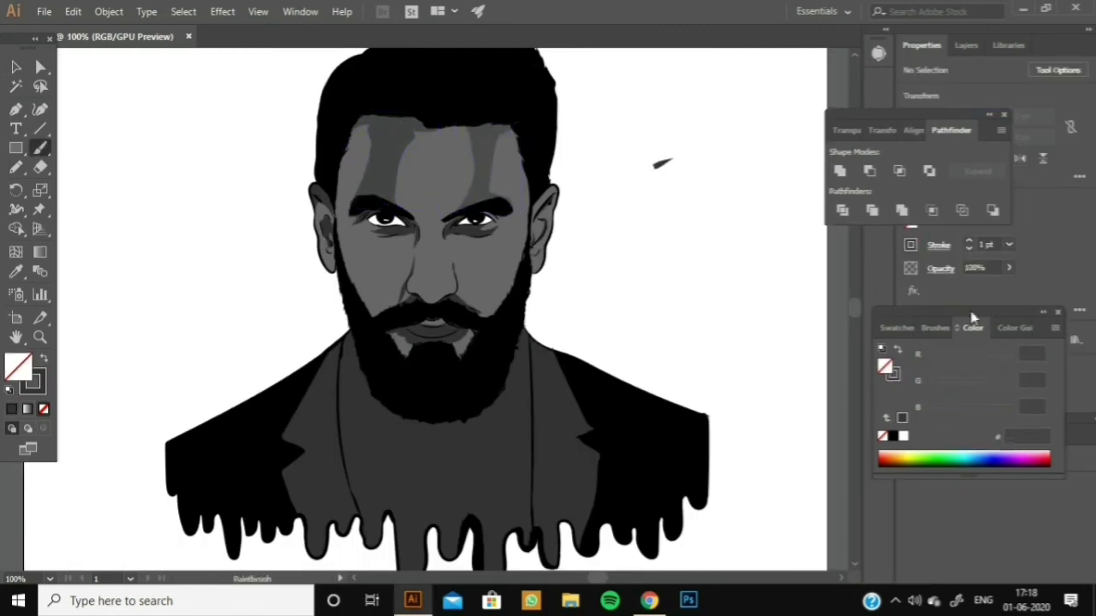
key(b)
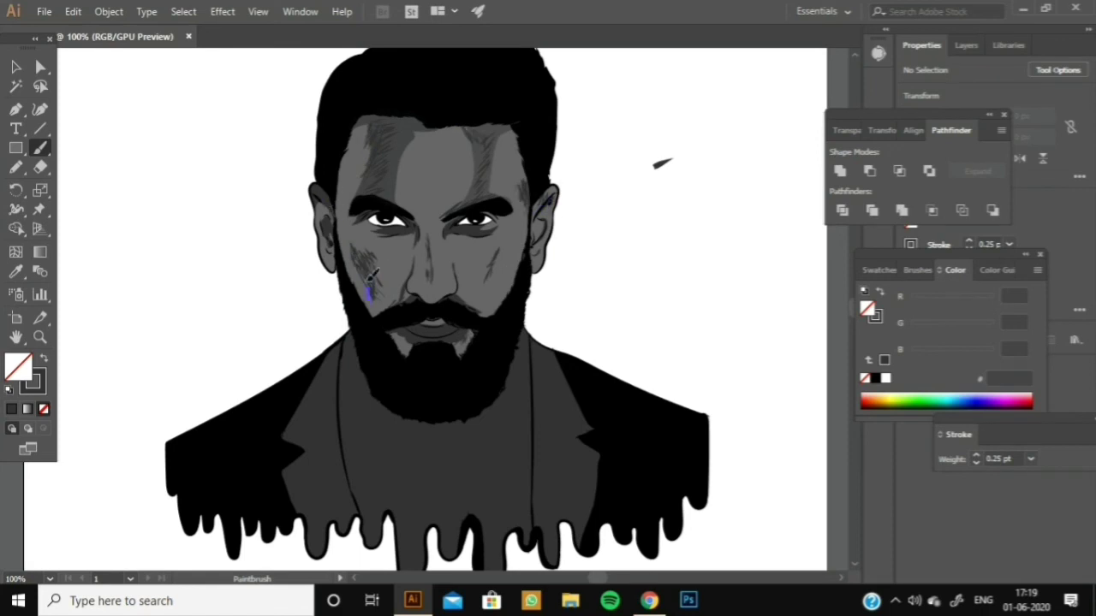
click(885, 377)
drag(368, 129, 347, 201)
drag(470, 129, 416, 139)
mouse_move(514, 132)
mouse_down()
mouse_move(529, 162)
mouse_move(518, 257)
mouse_up()
drag(421, 252, 425, 281)
mouse_move(343, 240)
mouse_down()
mouse_move(355, 286)
mouse_move(377, 307)
mouse_up()
drag(513, 264, 492, 310)
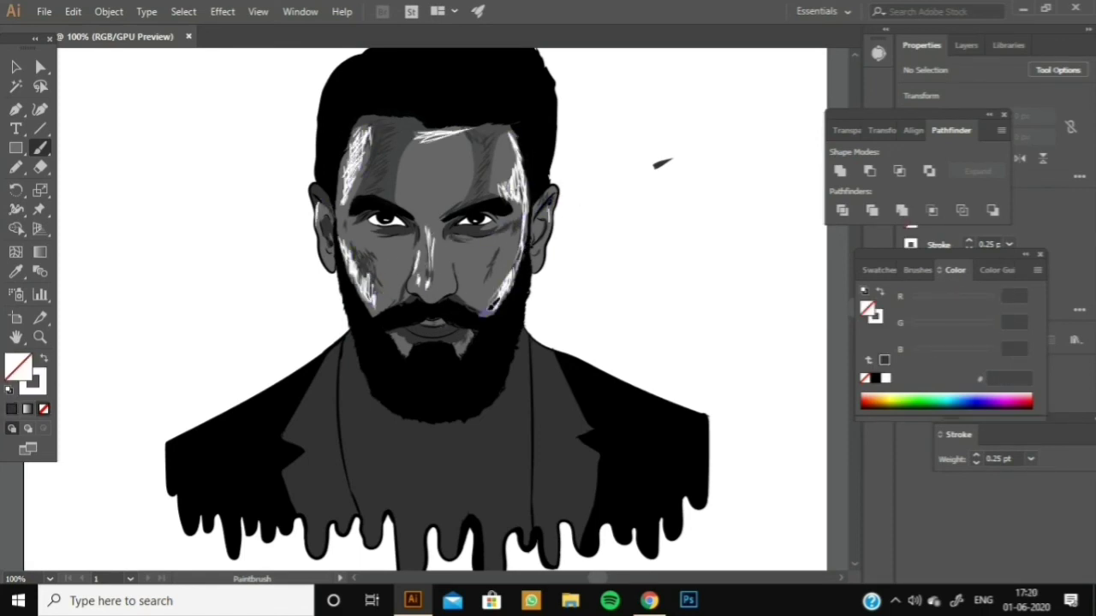
- Paint black strokes across the forehead and along the lower lip and chin
key(d)
mouse_move(377, 113)
mouse_down()
mouse_move(415, 118)
mouse_move(370, 190)
mouse_up()
key(slash)
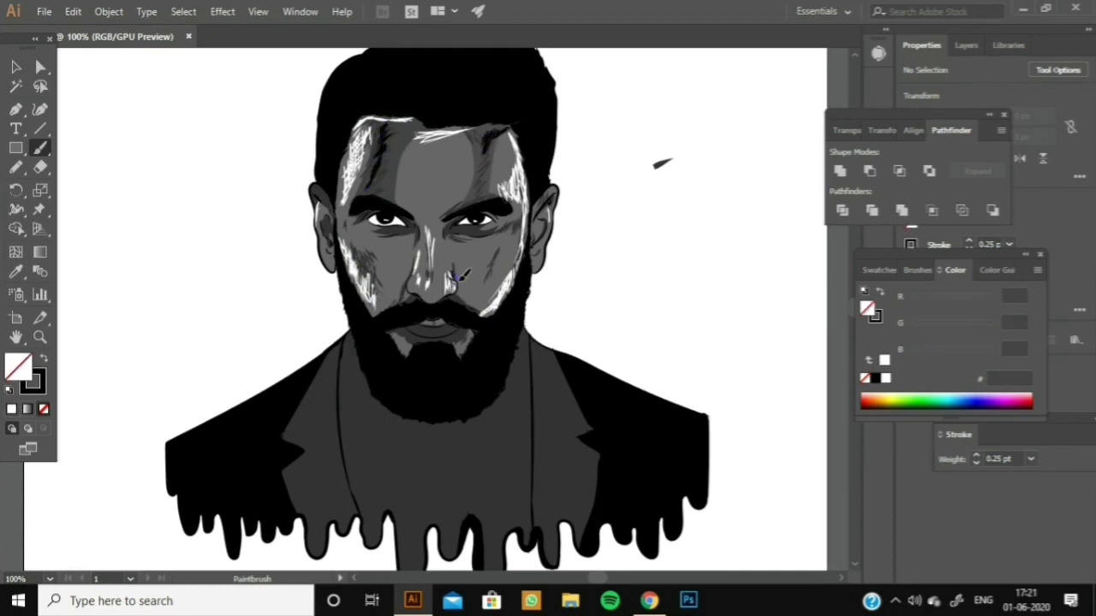
drag(385, 329, 473, 336)
drag(474, 135, 526, 144)
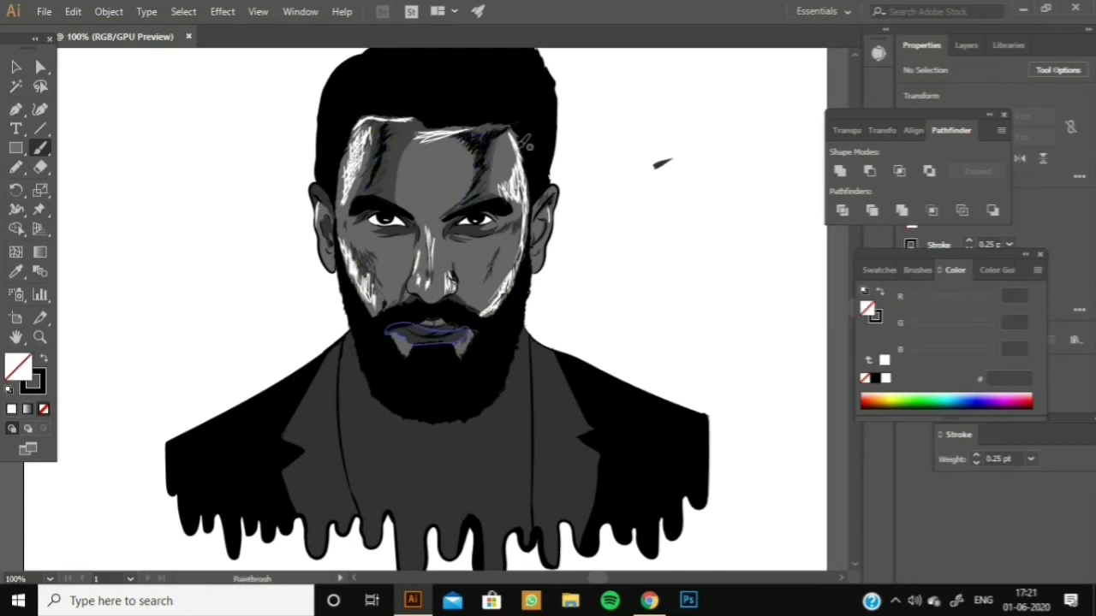
- Paint white plaid lines on both sides of the jacket and along the left lapel
drag(213, 420, 215, 501)
drag(264, 399, 271, 514)
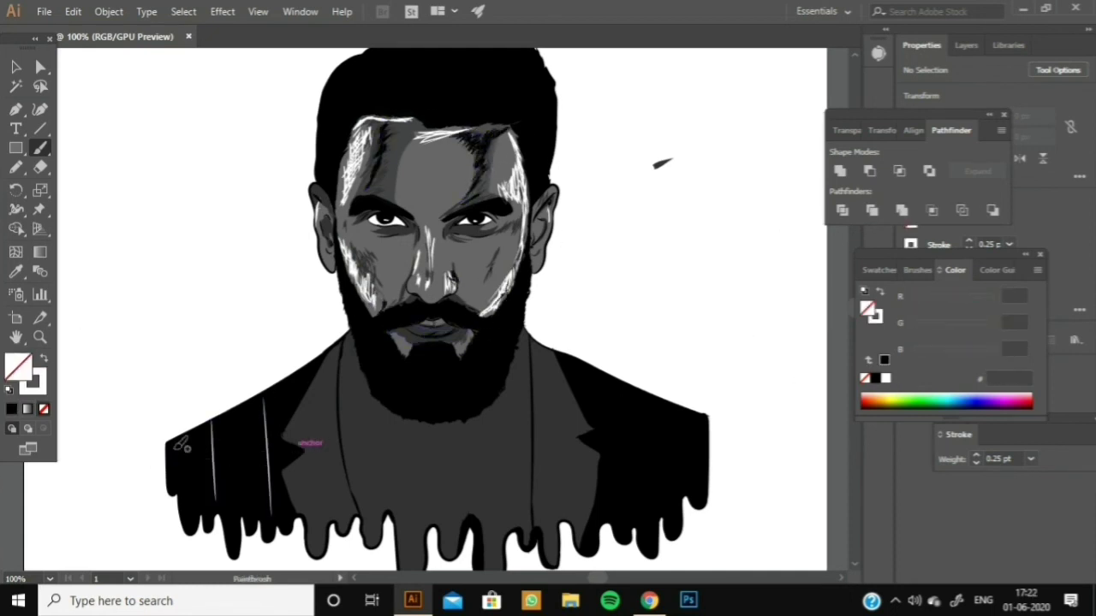
drag(634, 395, 644, 498)
drag(677, 414, 681, 482)
drag(335, 354, 295, 428)
drag(524, 343, 481, 491)
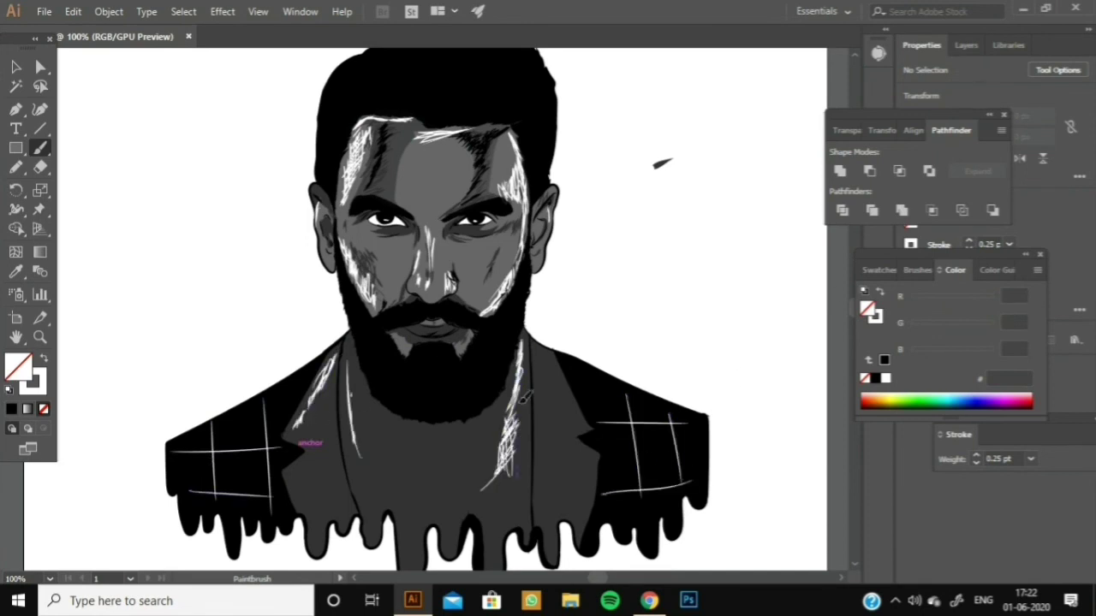
drag(671, 442, 652, 476)
drag(622, 386, 605, 413)
- Add white hatching across the jacket and dark hatching on the chest
drag(248, 424, 231, 441)
drag(214, 462, 184, 483)
drag(295, 500, 283, 518)
drag(325, 495, 305, 517)
drag(625, 472, 606, 492)
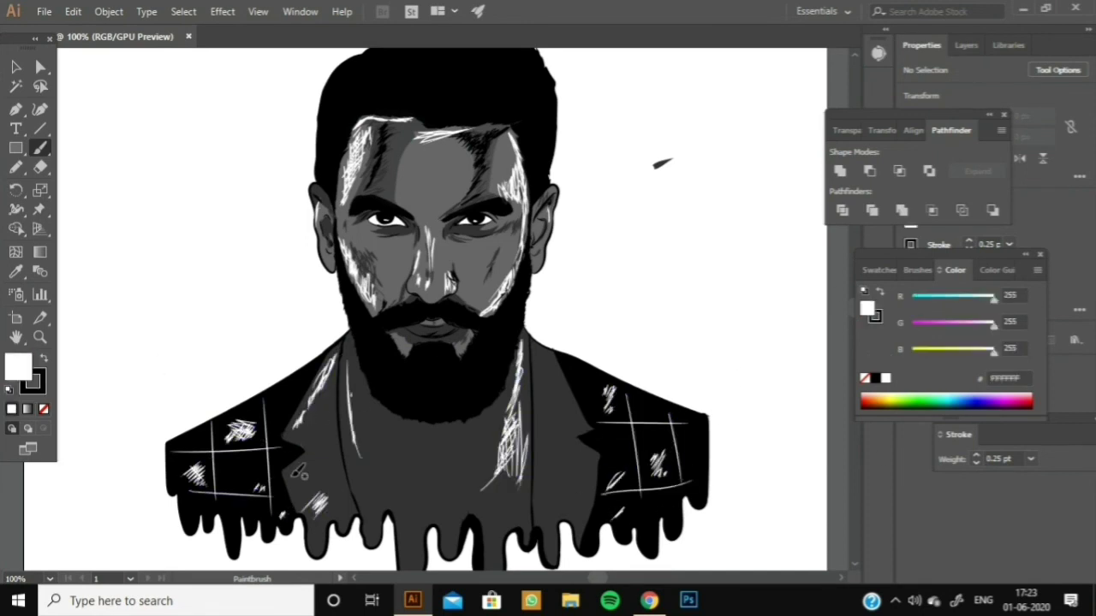
drag(376, 475, 361, 518)
drag(381, 453, 361, 540)
drag(527, 441, 488, 535)
key(v)
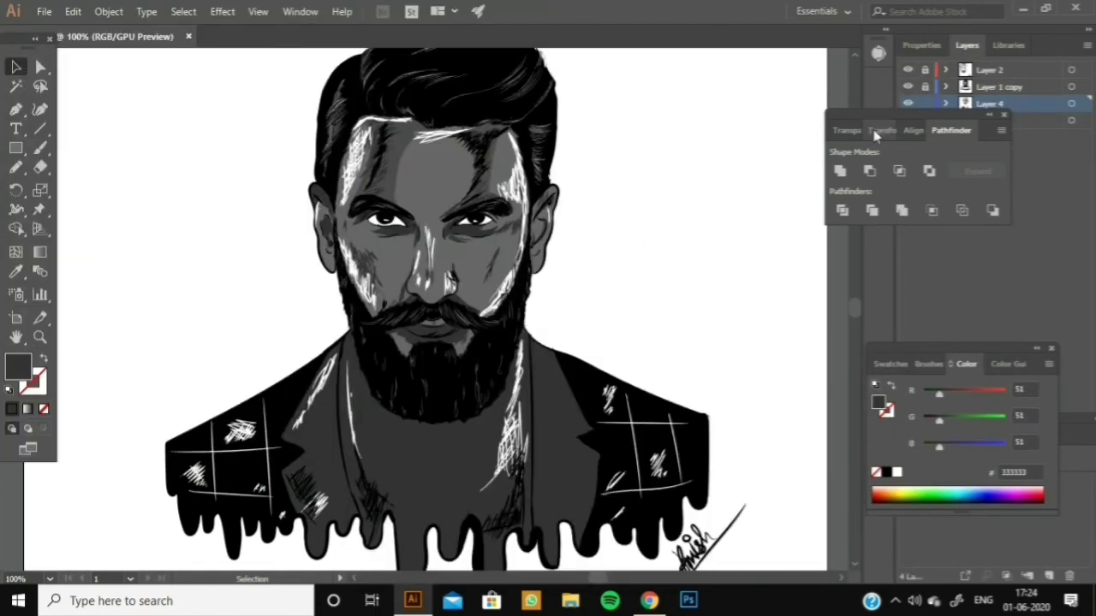
- Show the finished portrait in Full Screen Mode with the zoom set to Fit On Screen
click(29, 448)
click(120, 482)
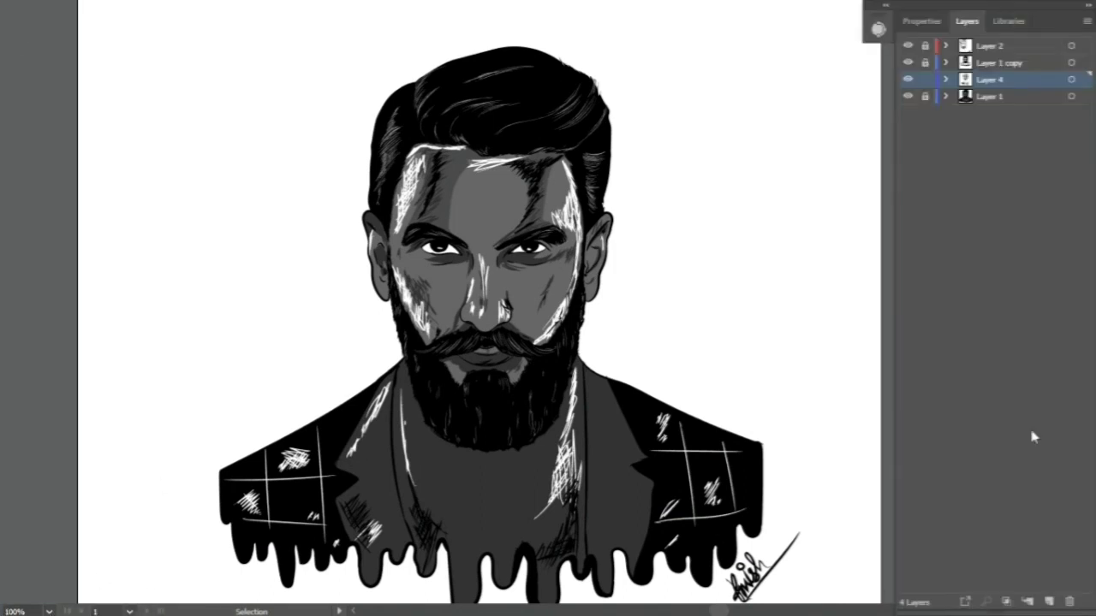
click(49, 611)
click(51, 594)
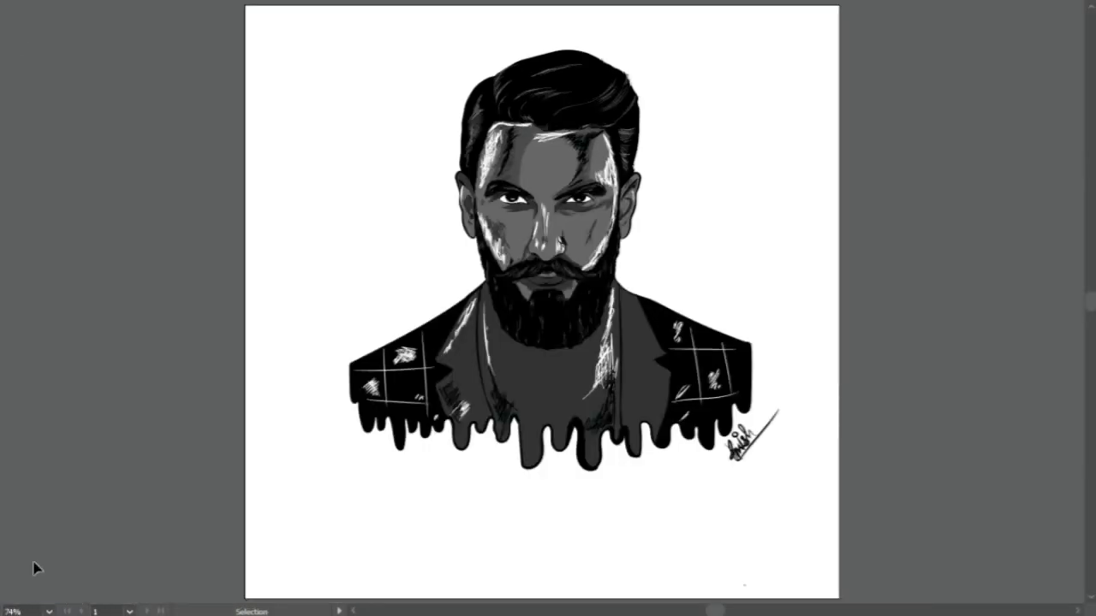